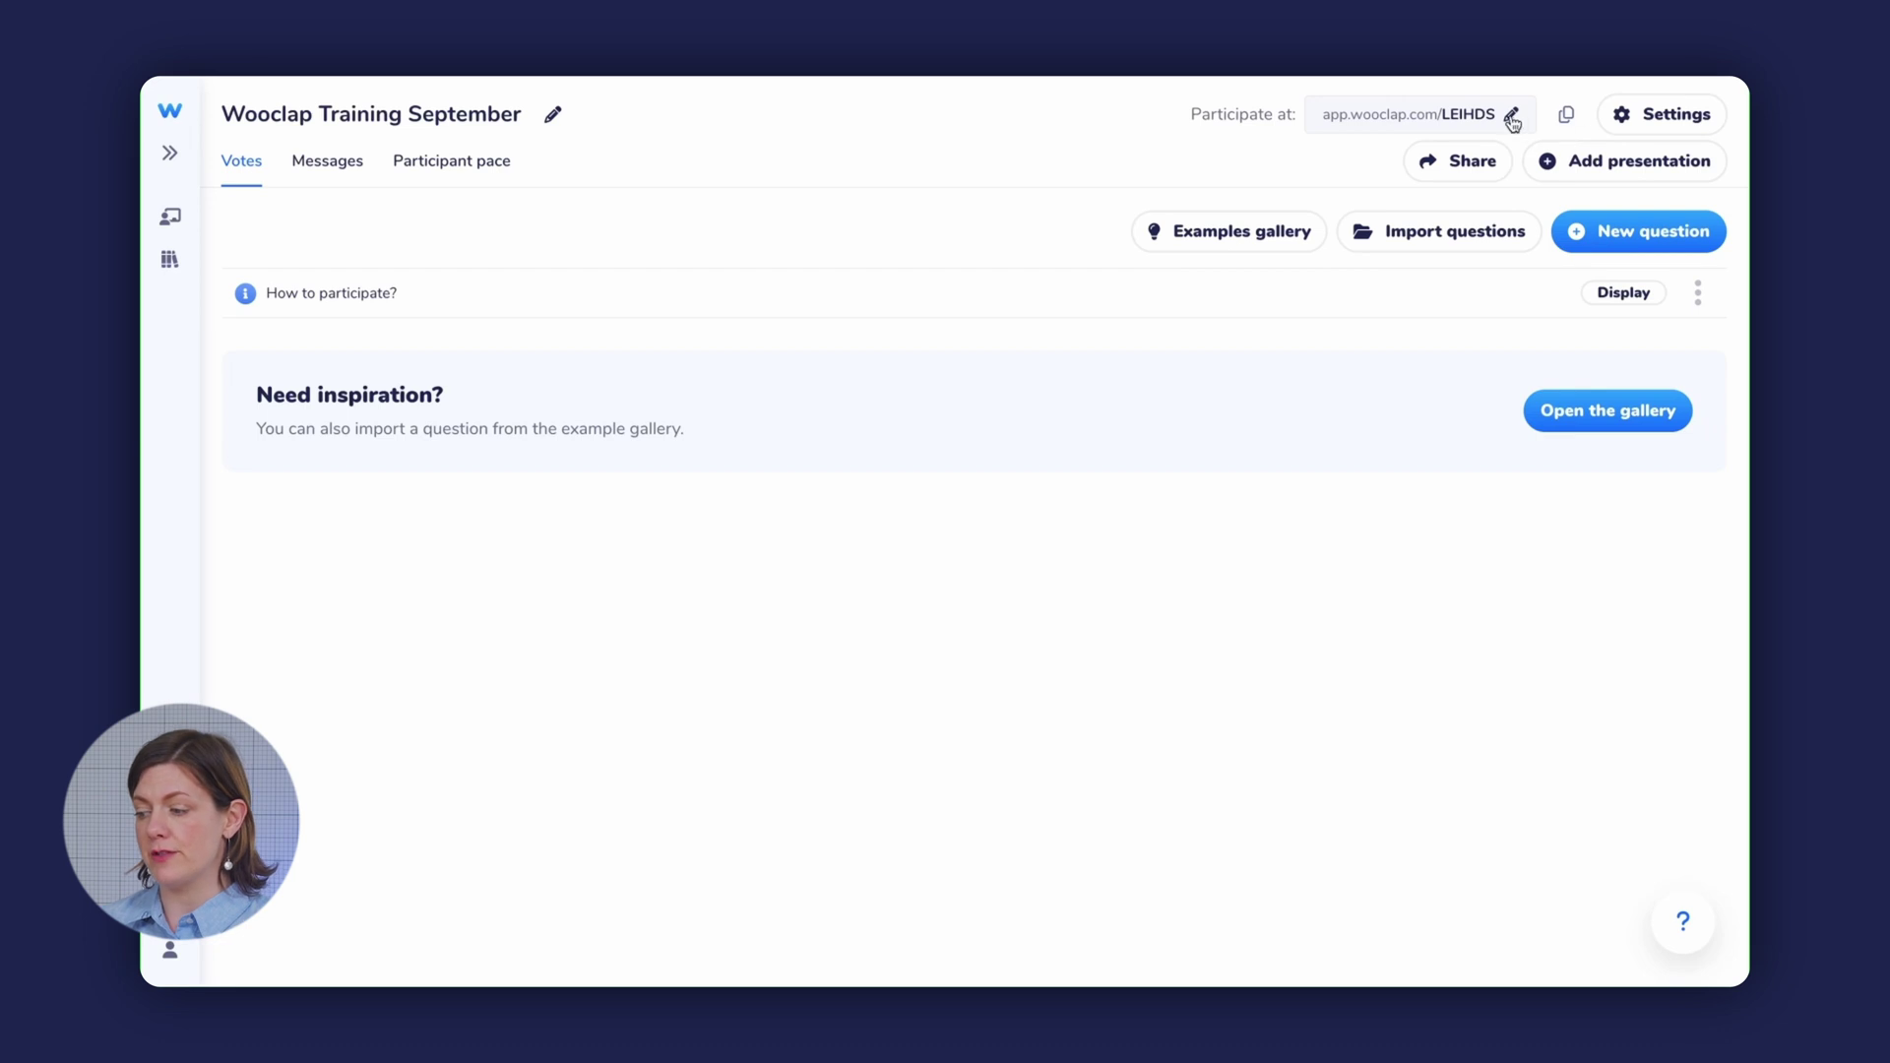
# - Replace participation code LEIHDS with WOOTRAINING and save it
pyautogui.write('WOOTRAINING')
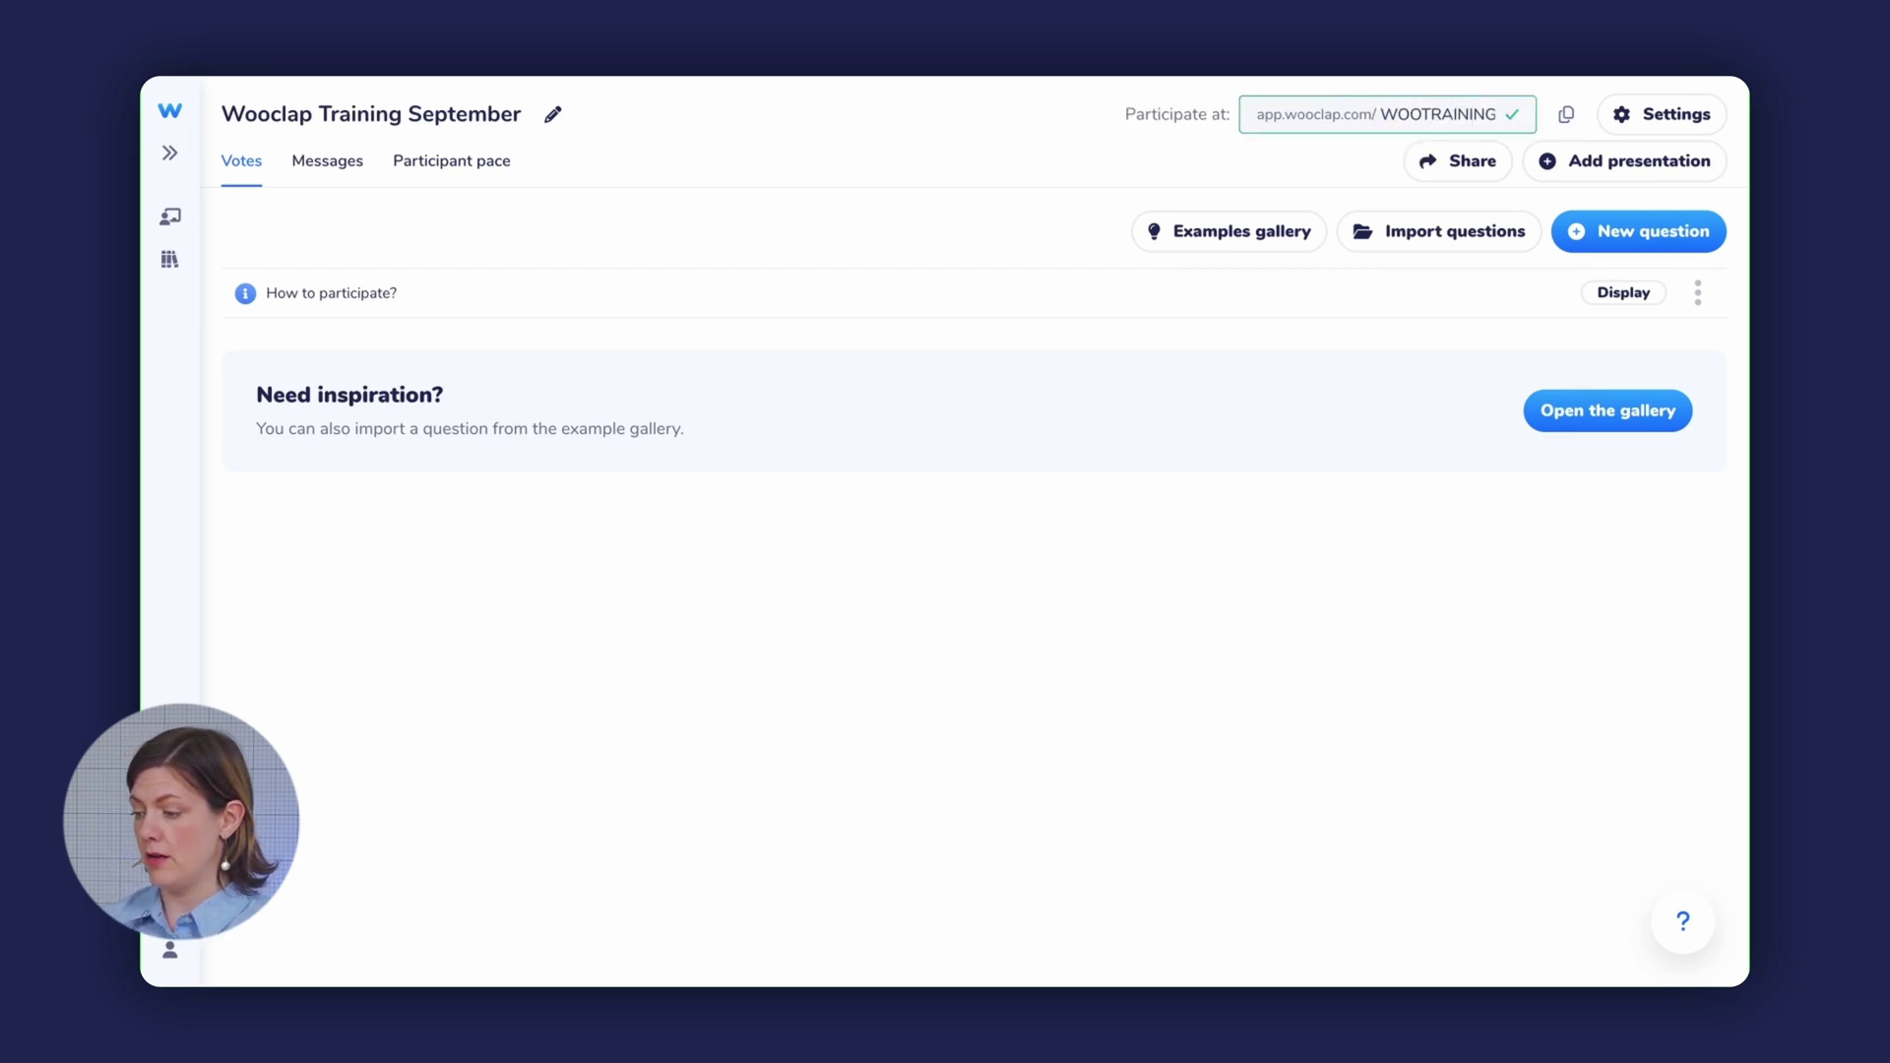
pyautogui.click(1520, 115)
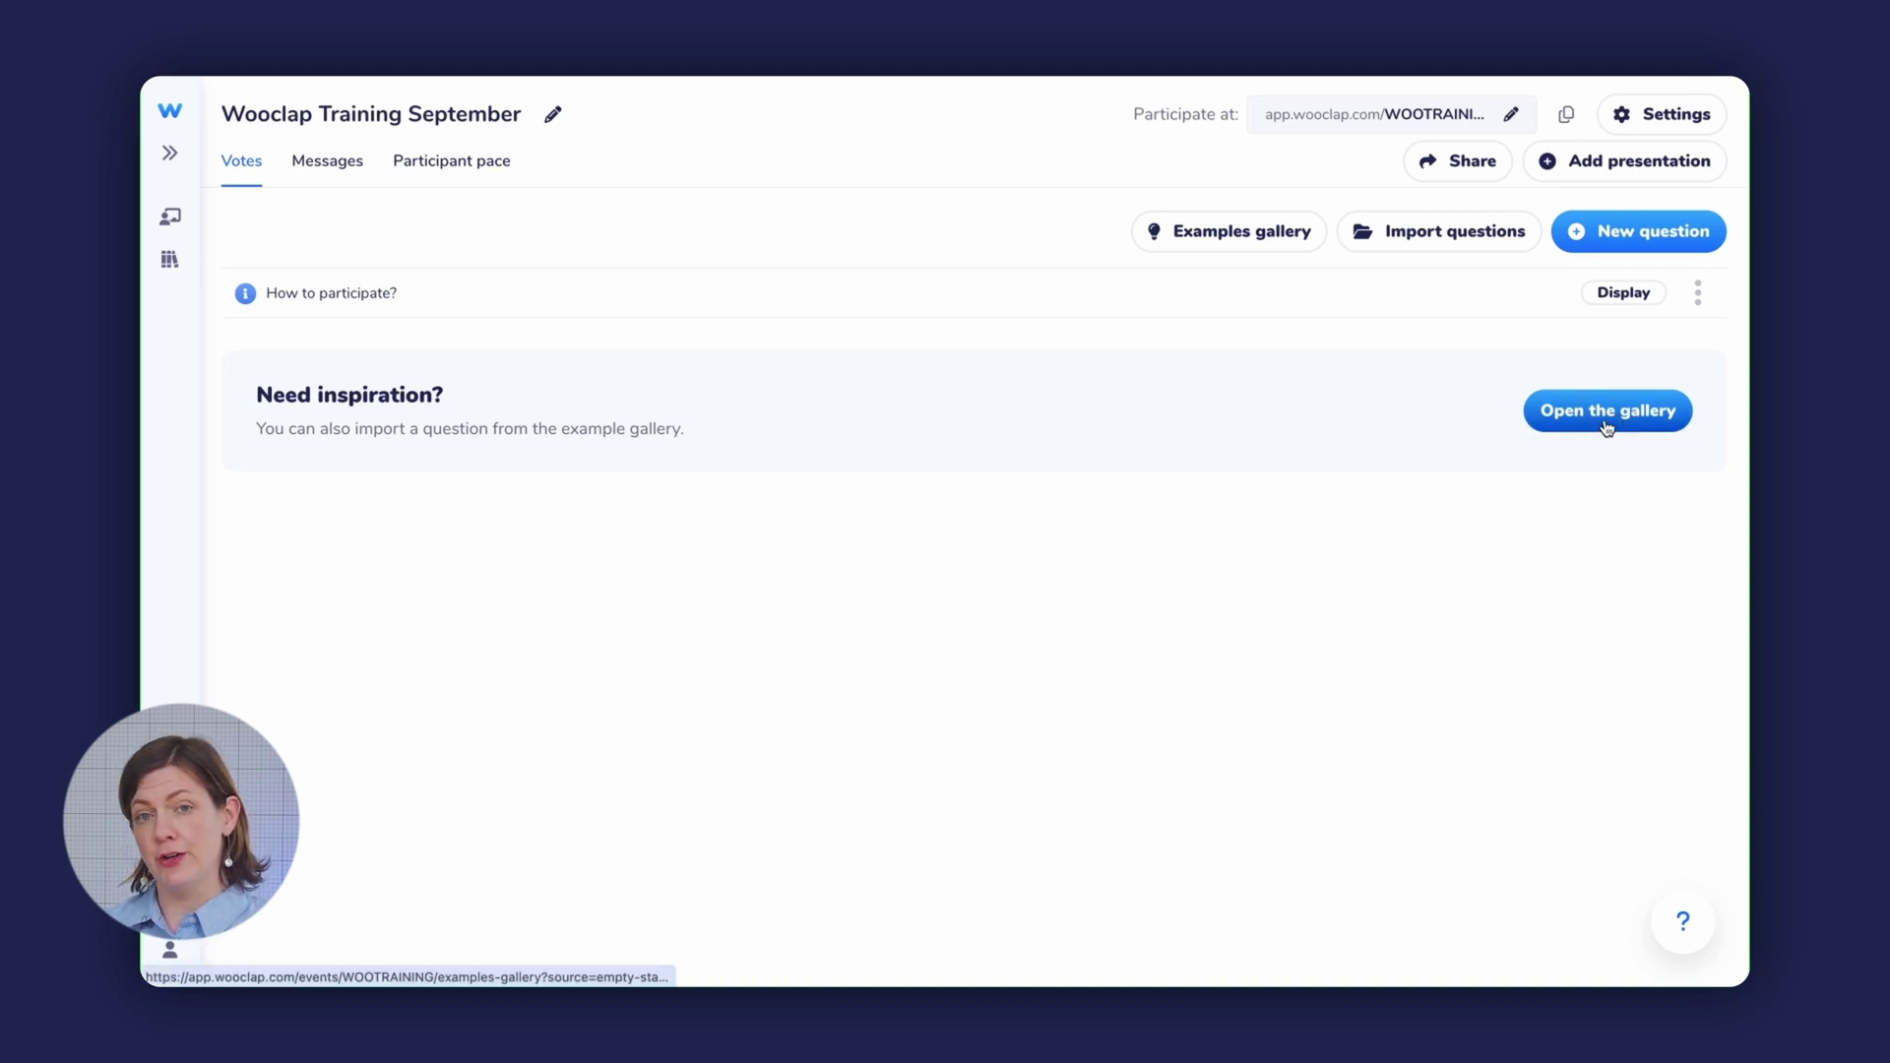
# - Create multiple-choice 'What year was Wooclap founded?' with answers 1990, 2024, 2015, 1987, marking 2015 correct
pyautogui.click(1640, 232)
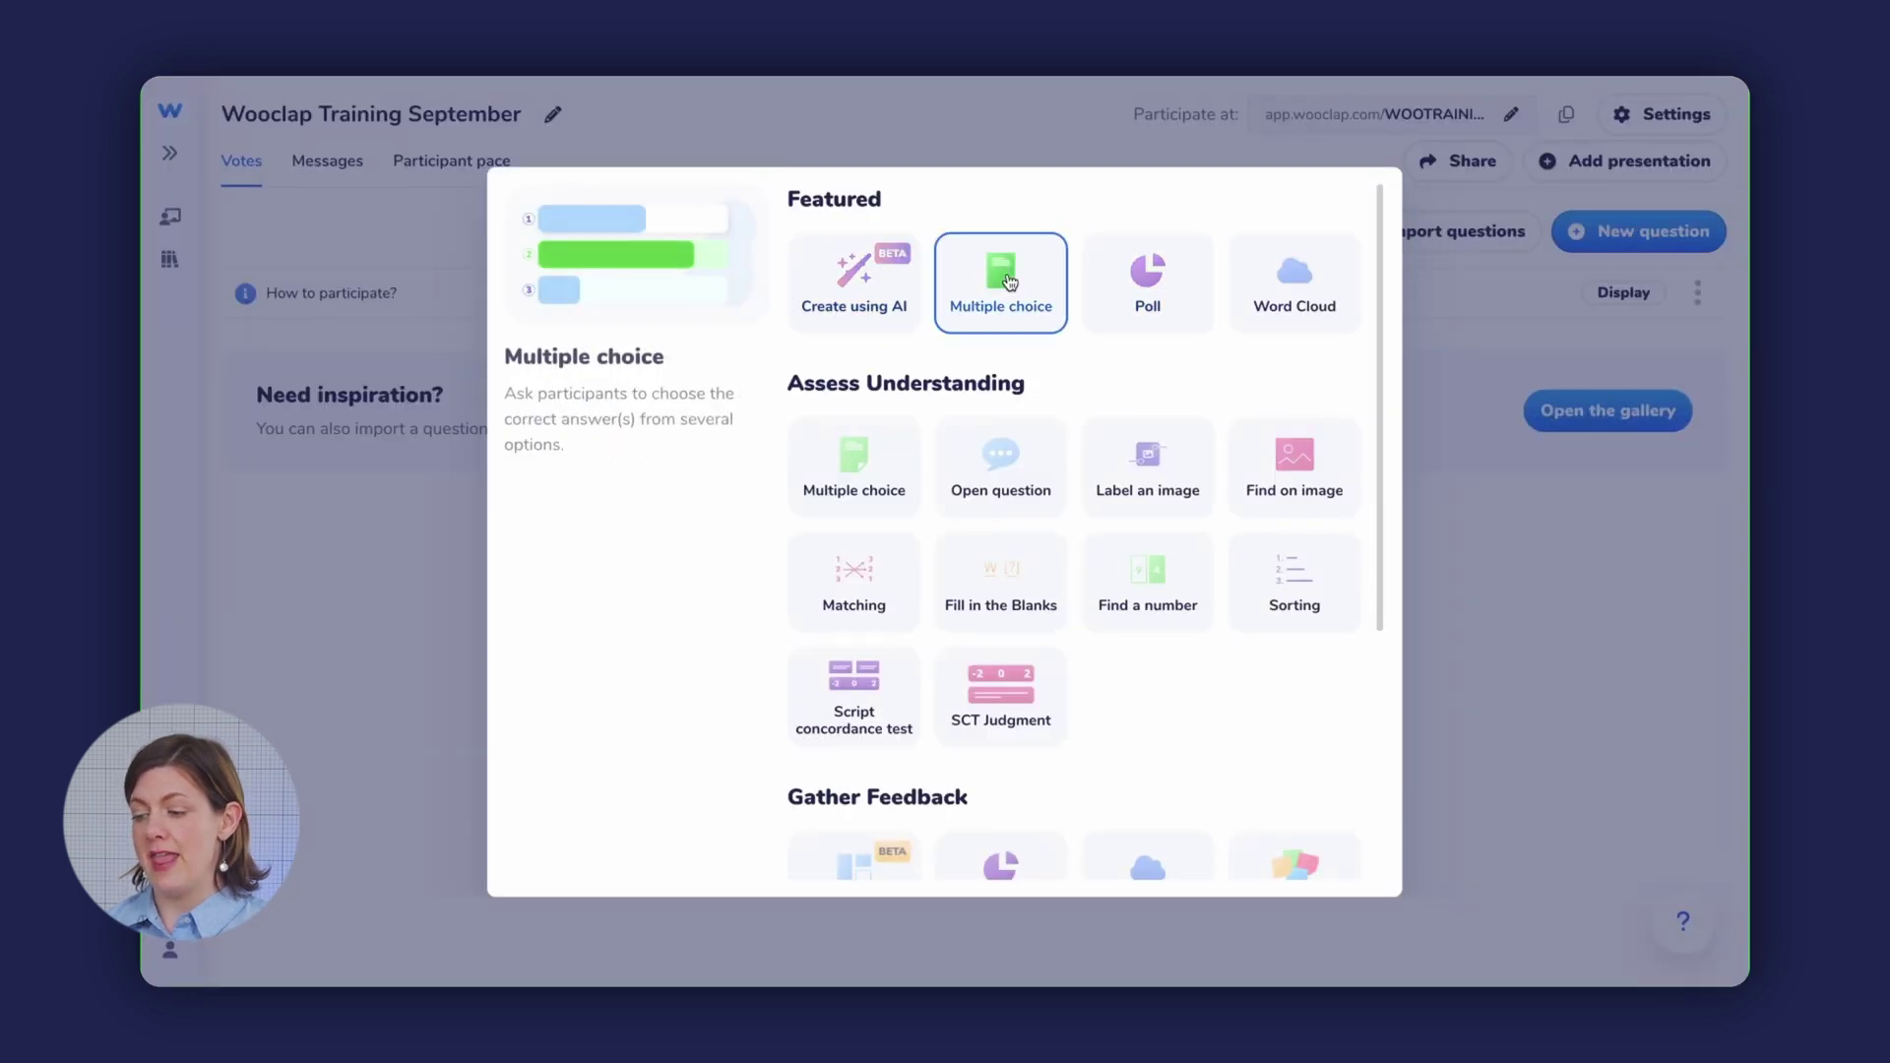
pyautogui.click(1009, 282)
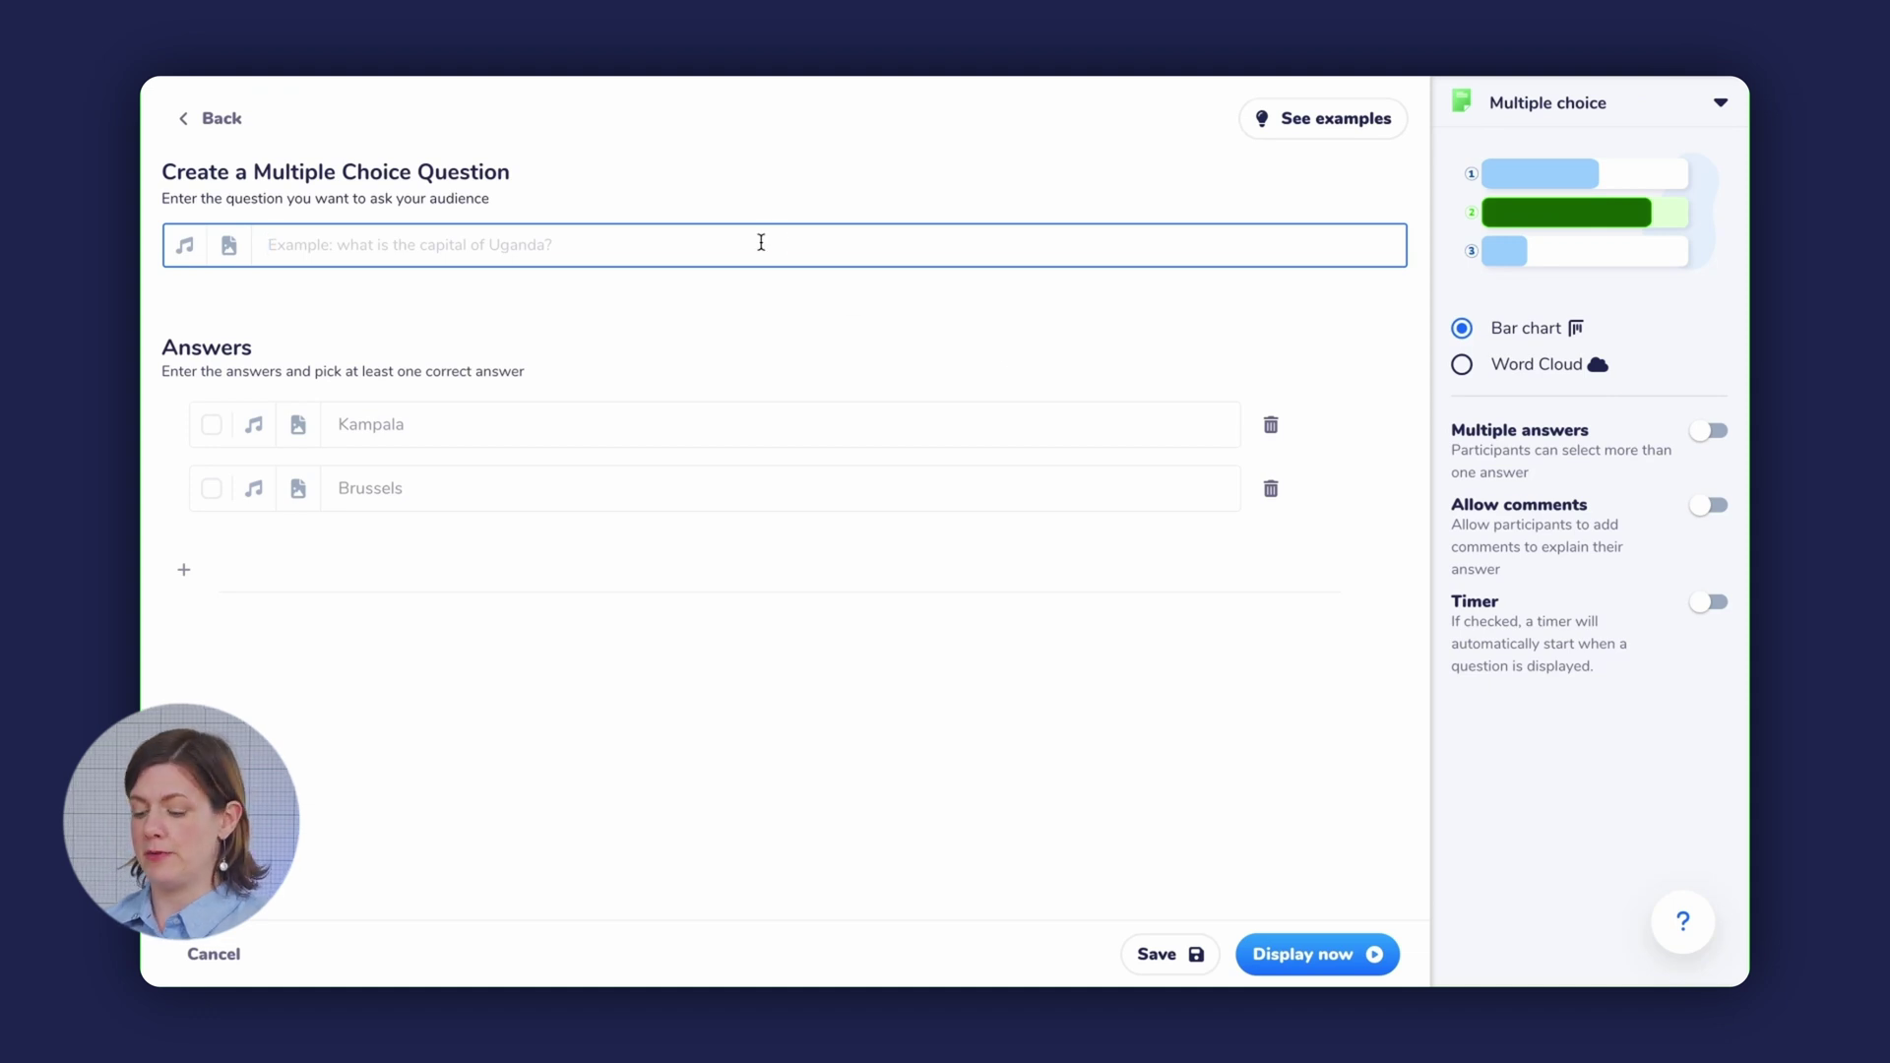
pyautogui.write('What year ')
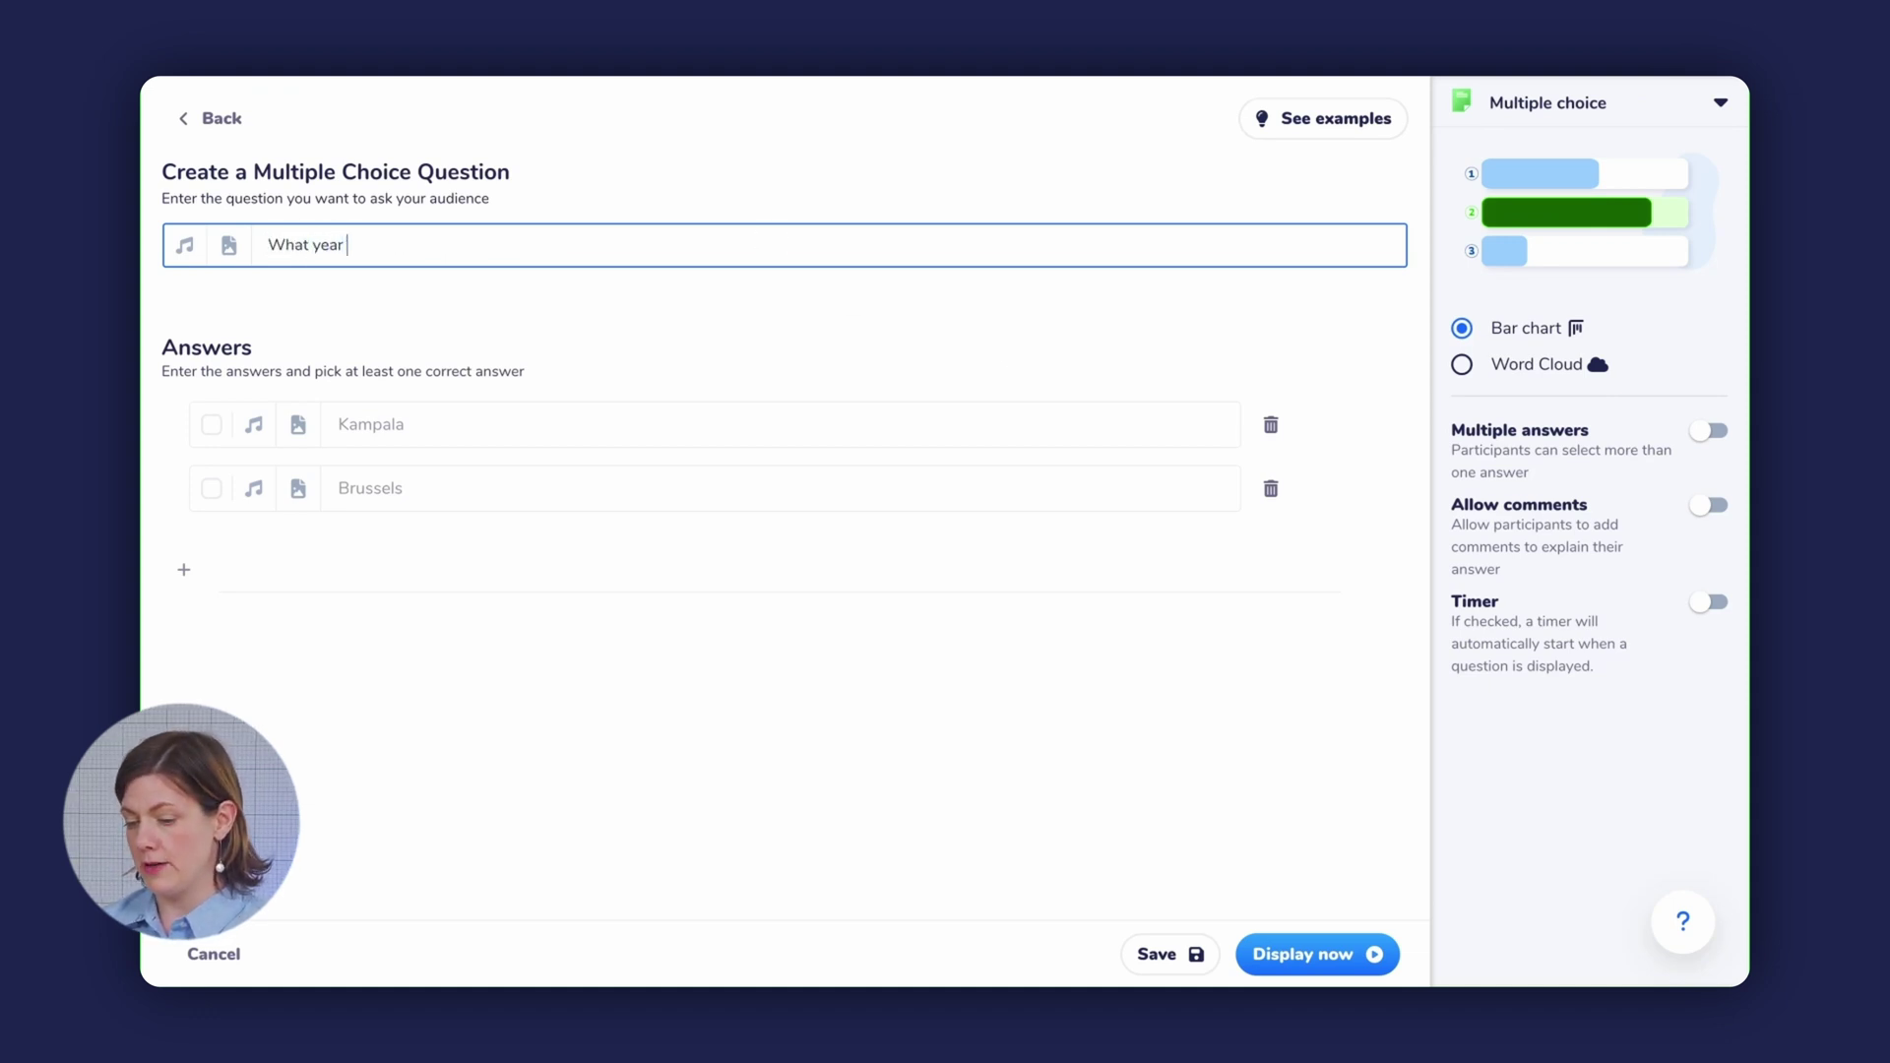
pyautogui.write('was Wooclap')
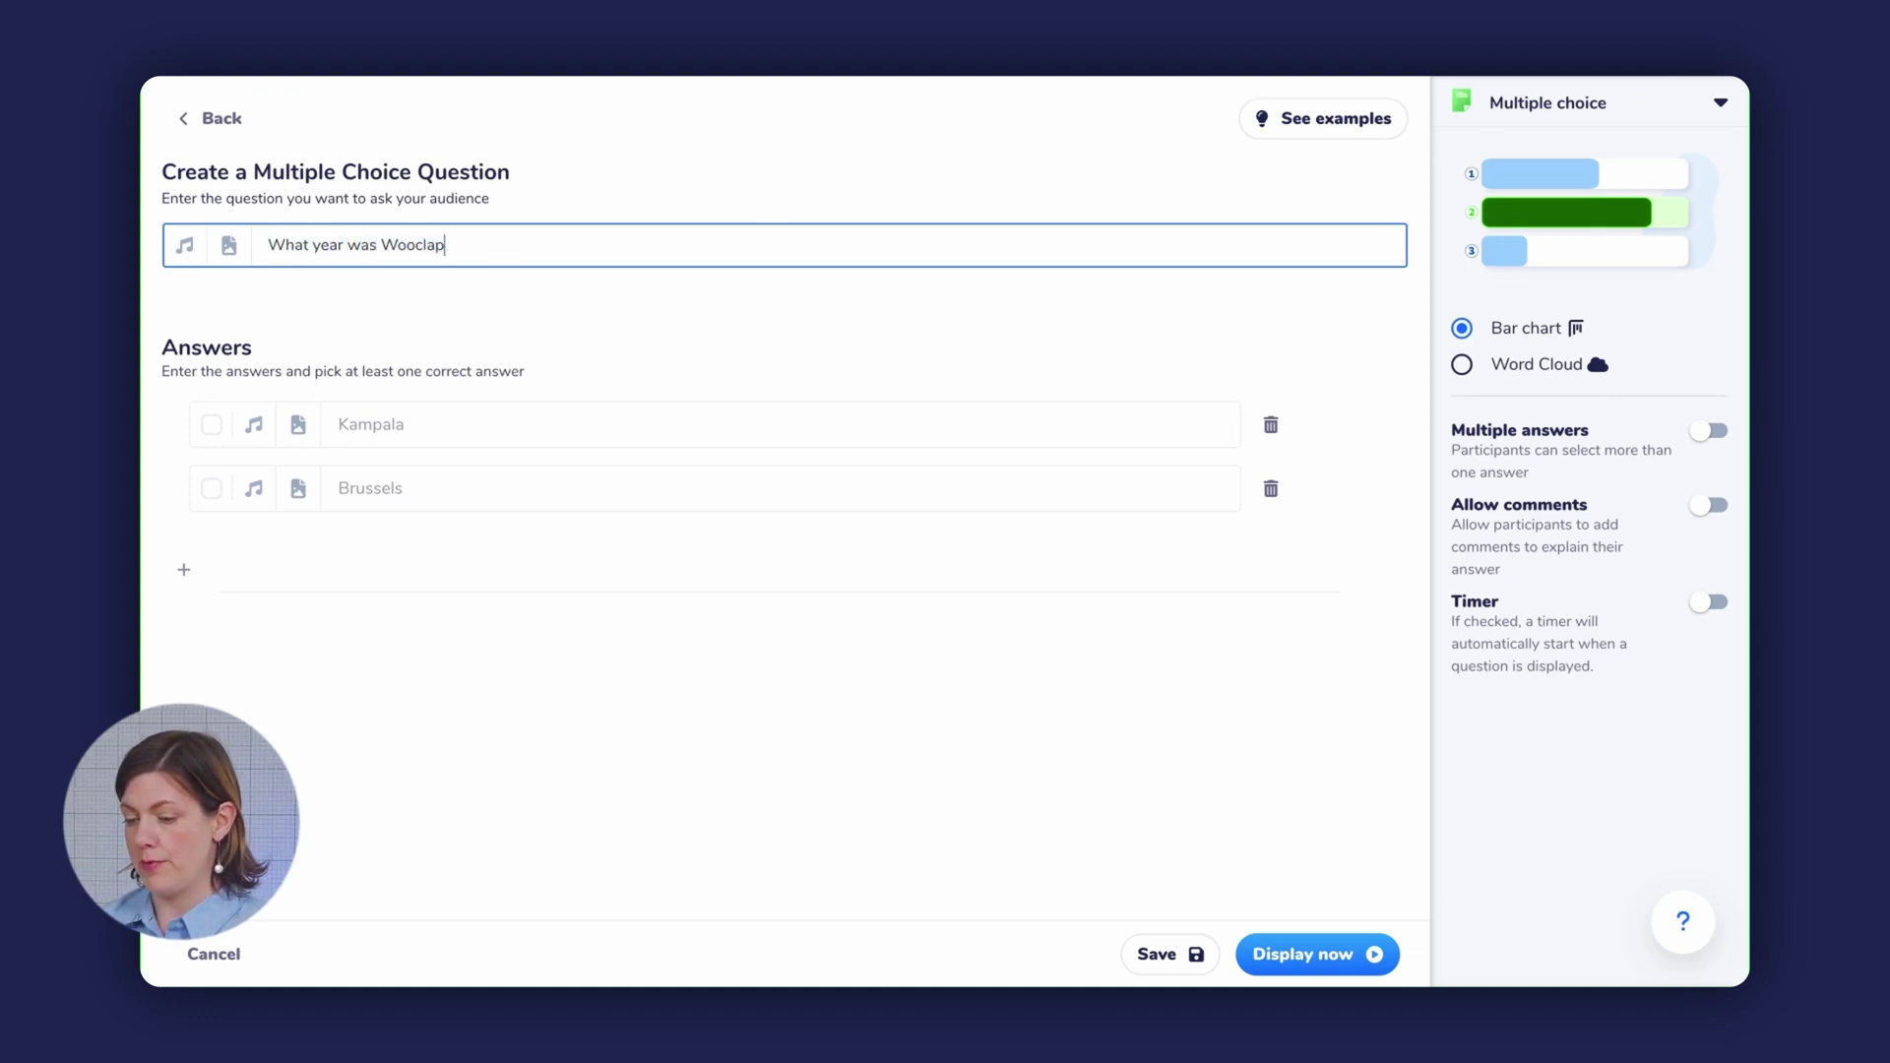
pyautogui.write(' founded?')
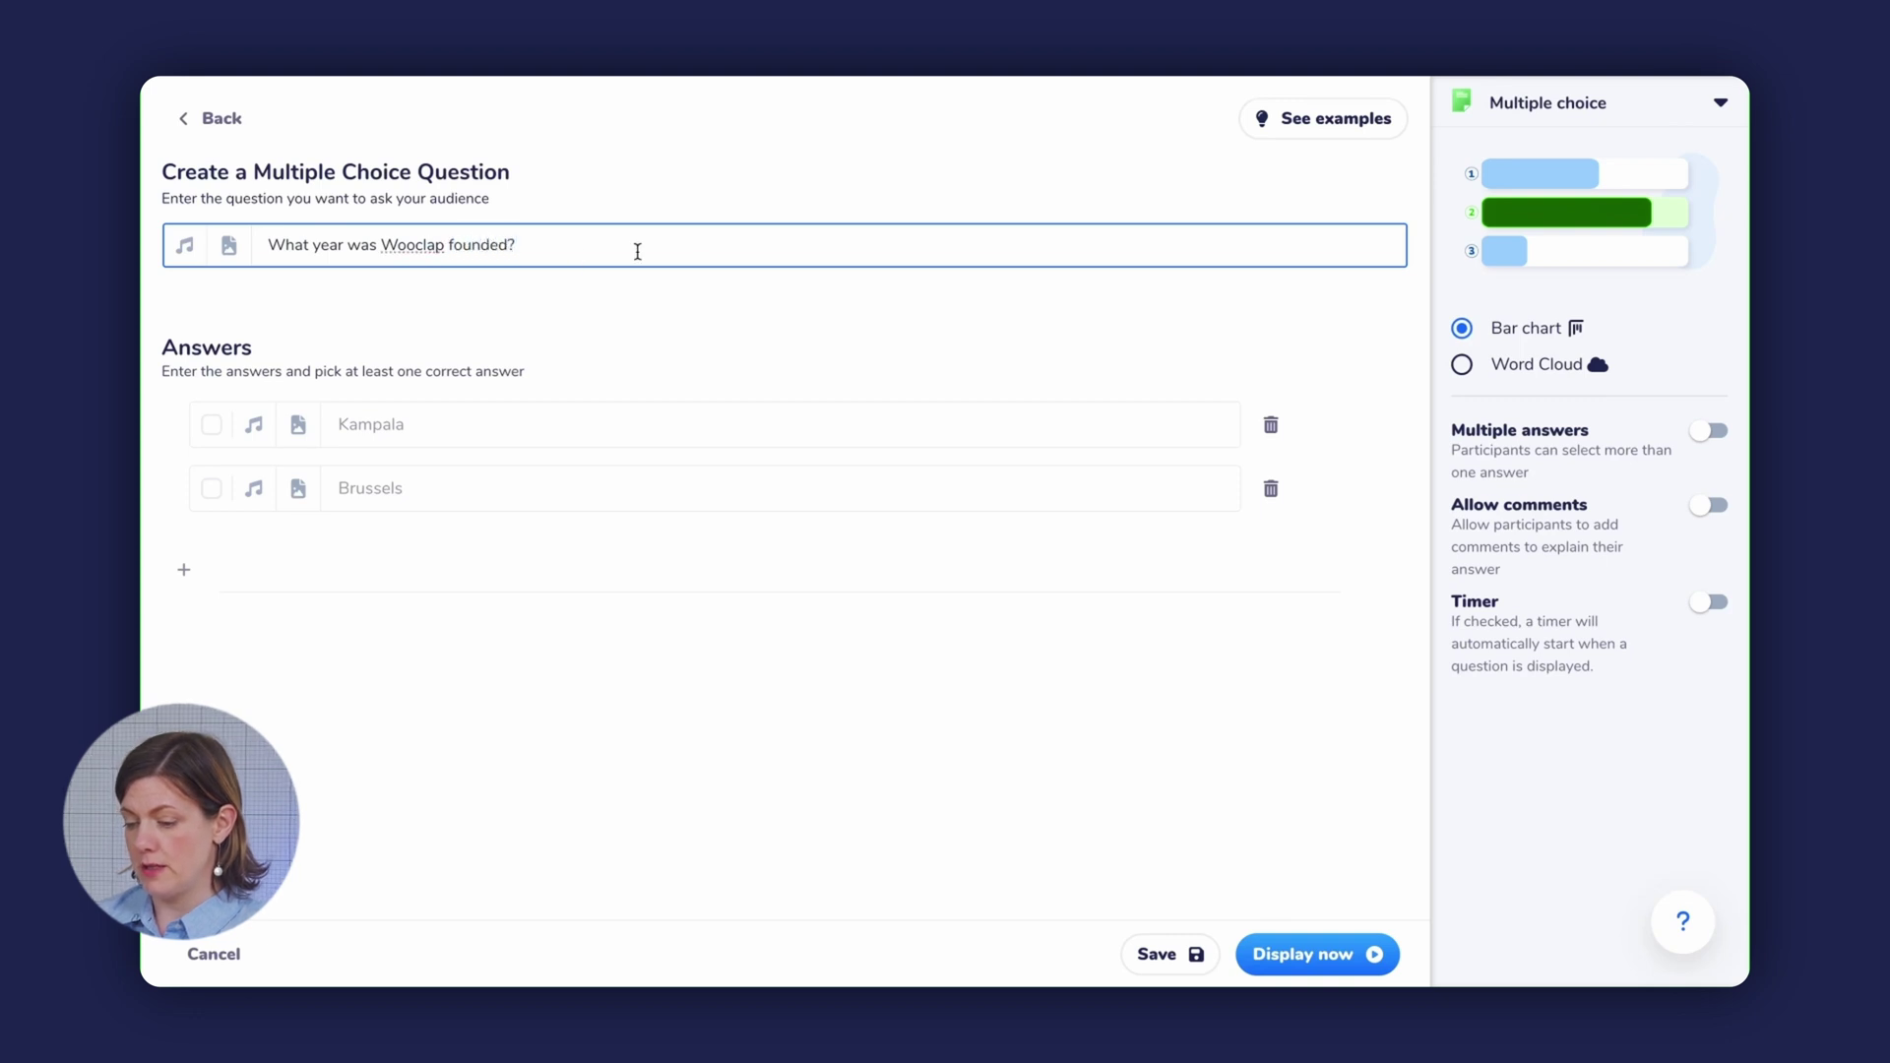
pyautogui.click(417, 418)
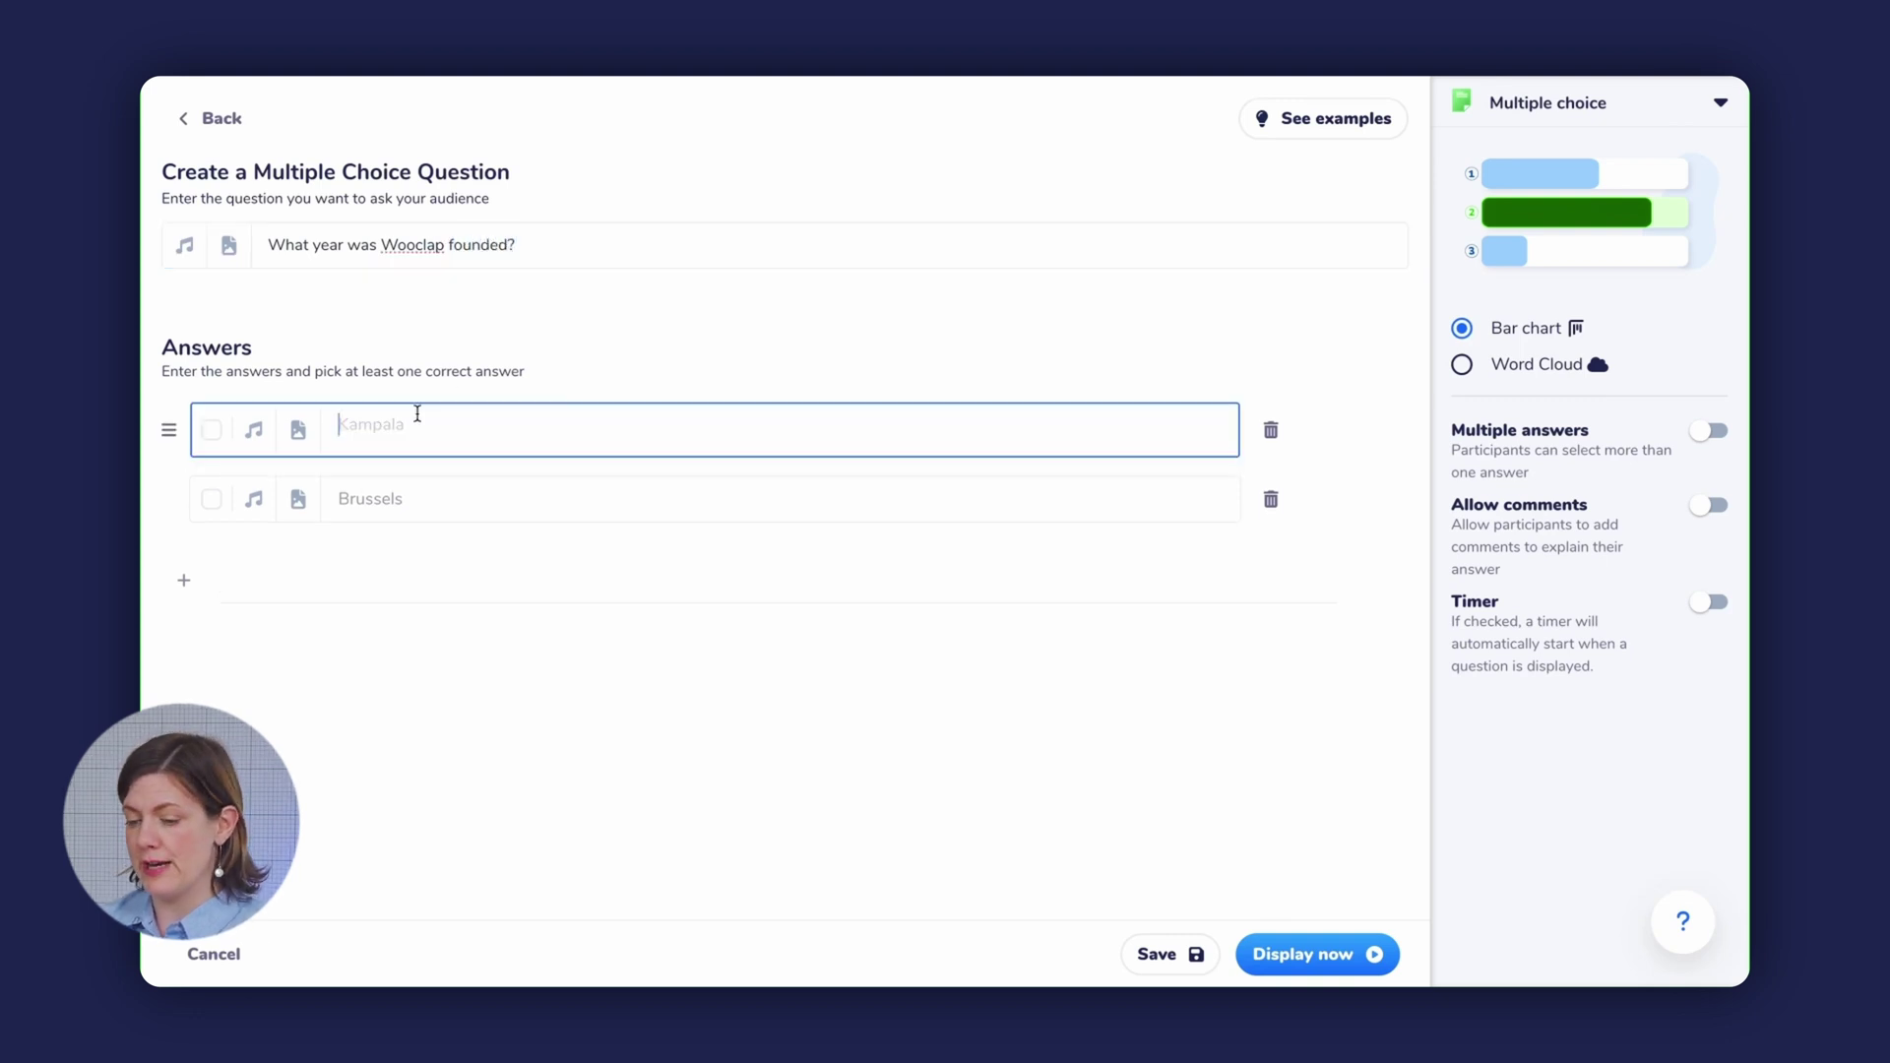
pyautogui.write('1990')
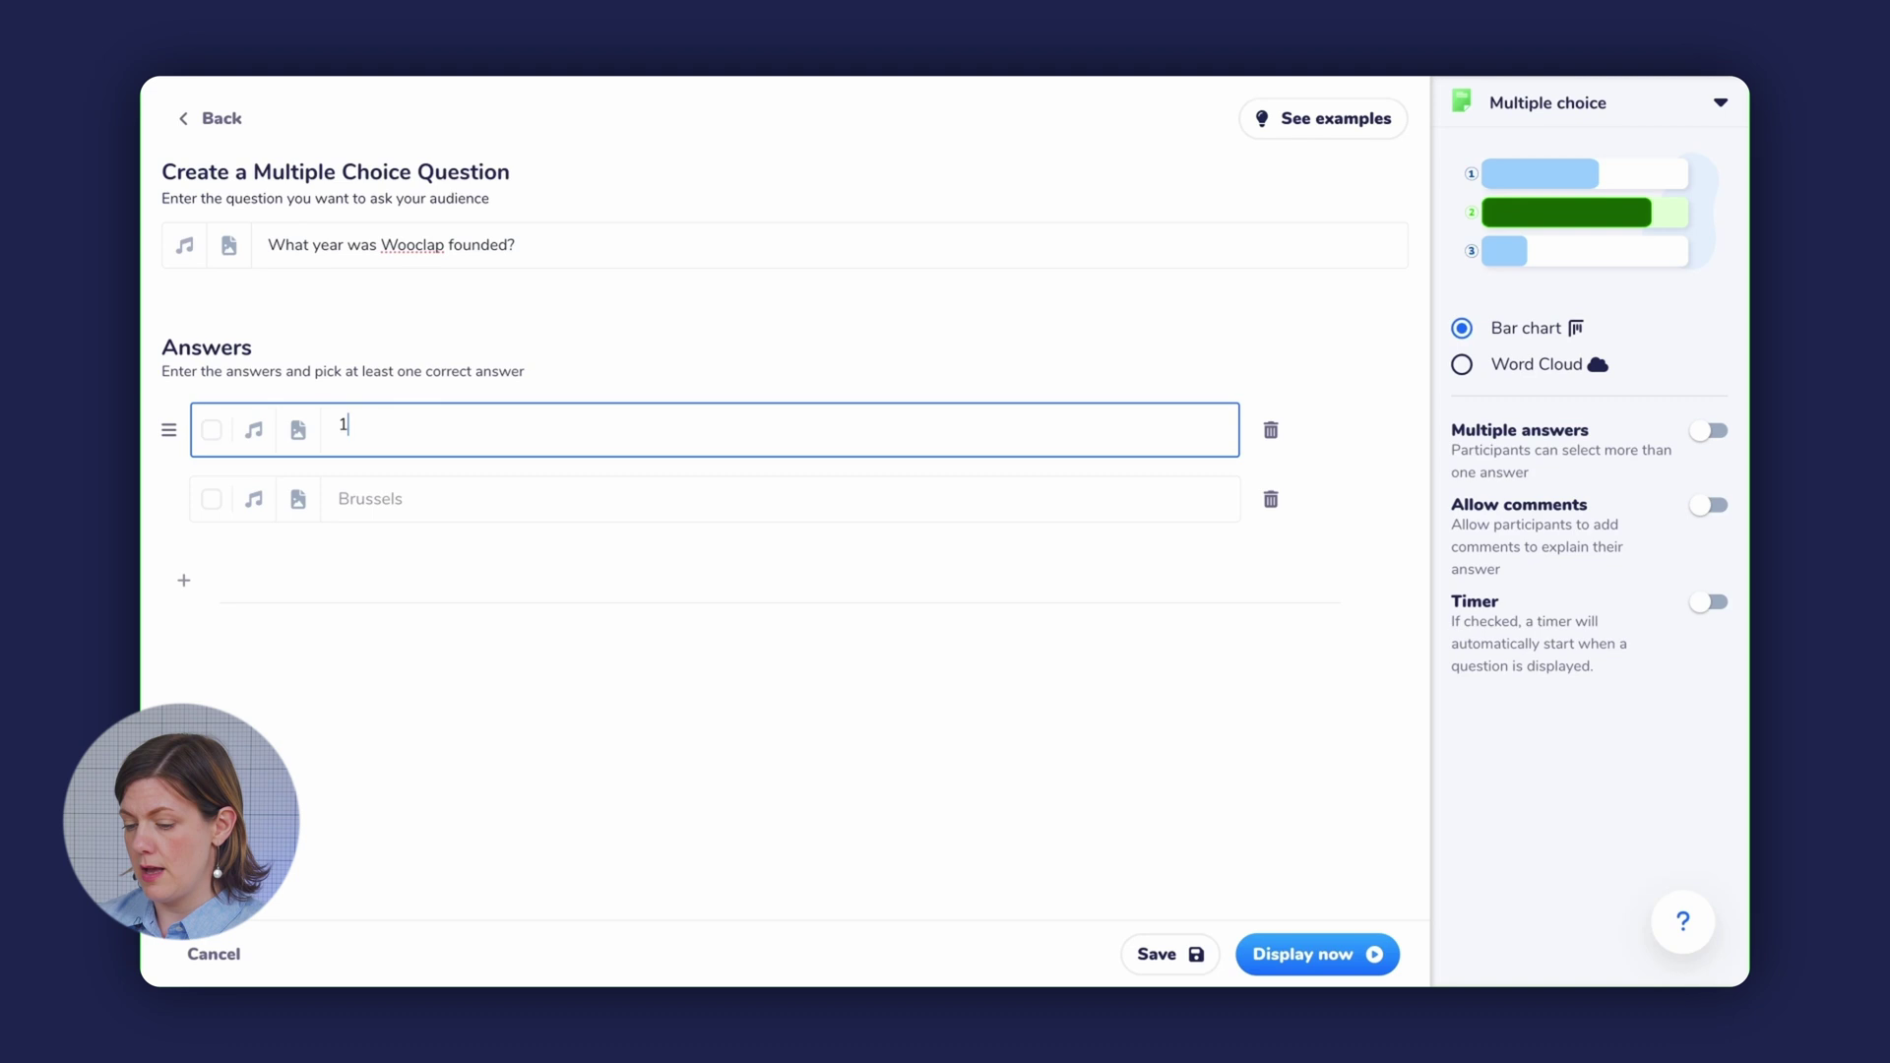
pyautogui.click(388, 498)
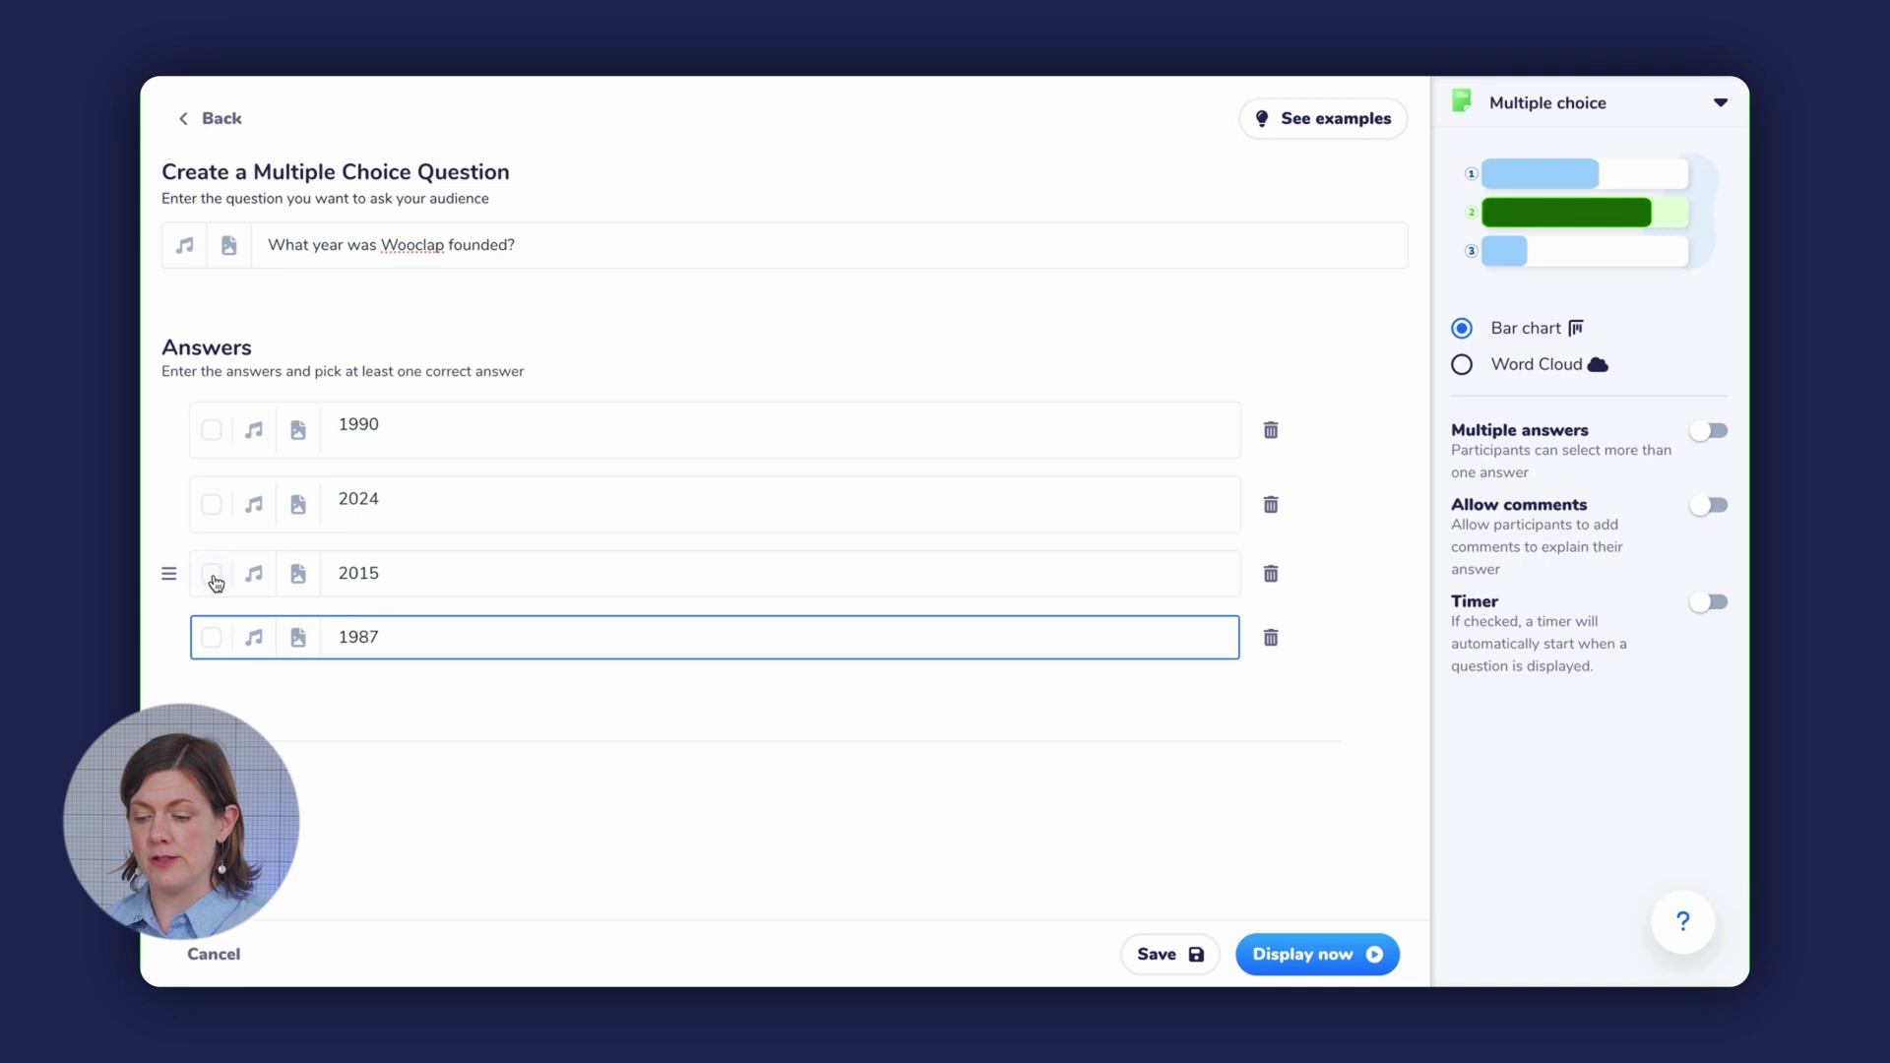
pyautogui.click(213, 578)
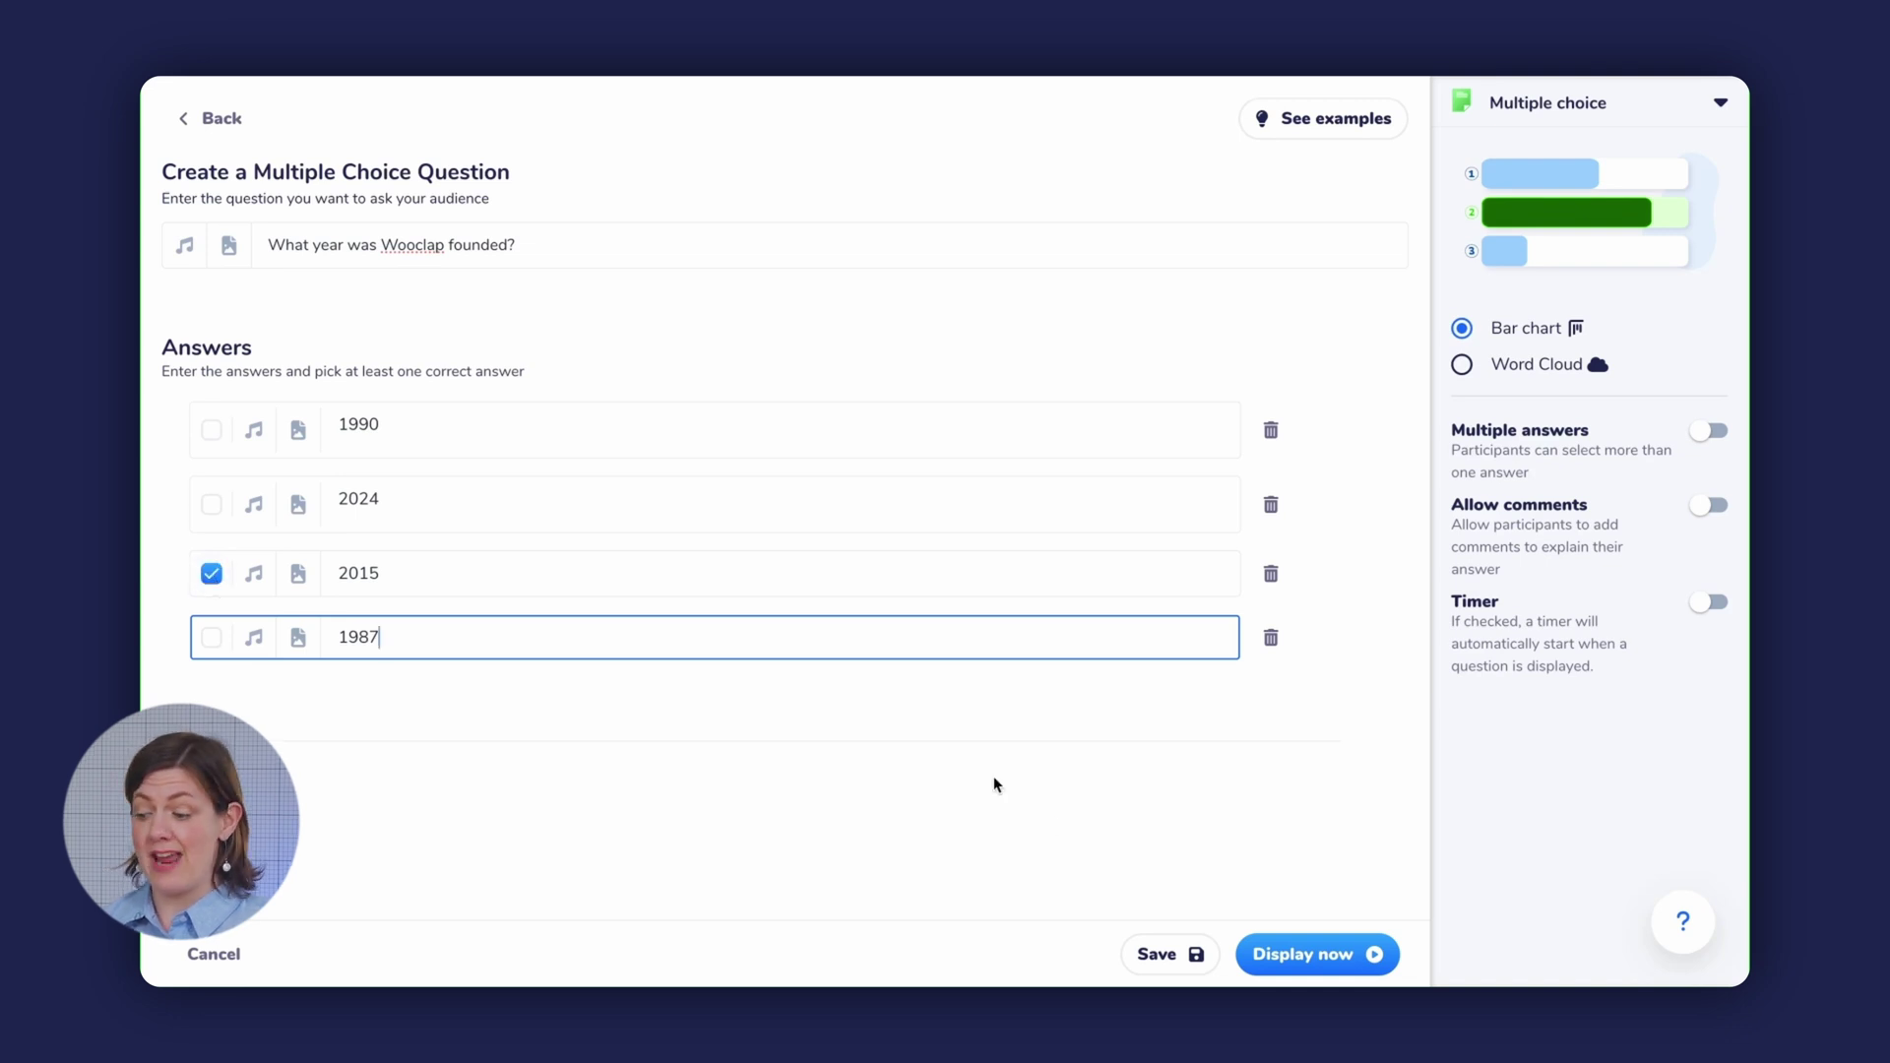
pyautogui.click(1172, 960)
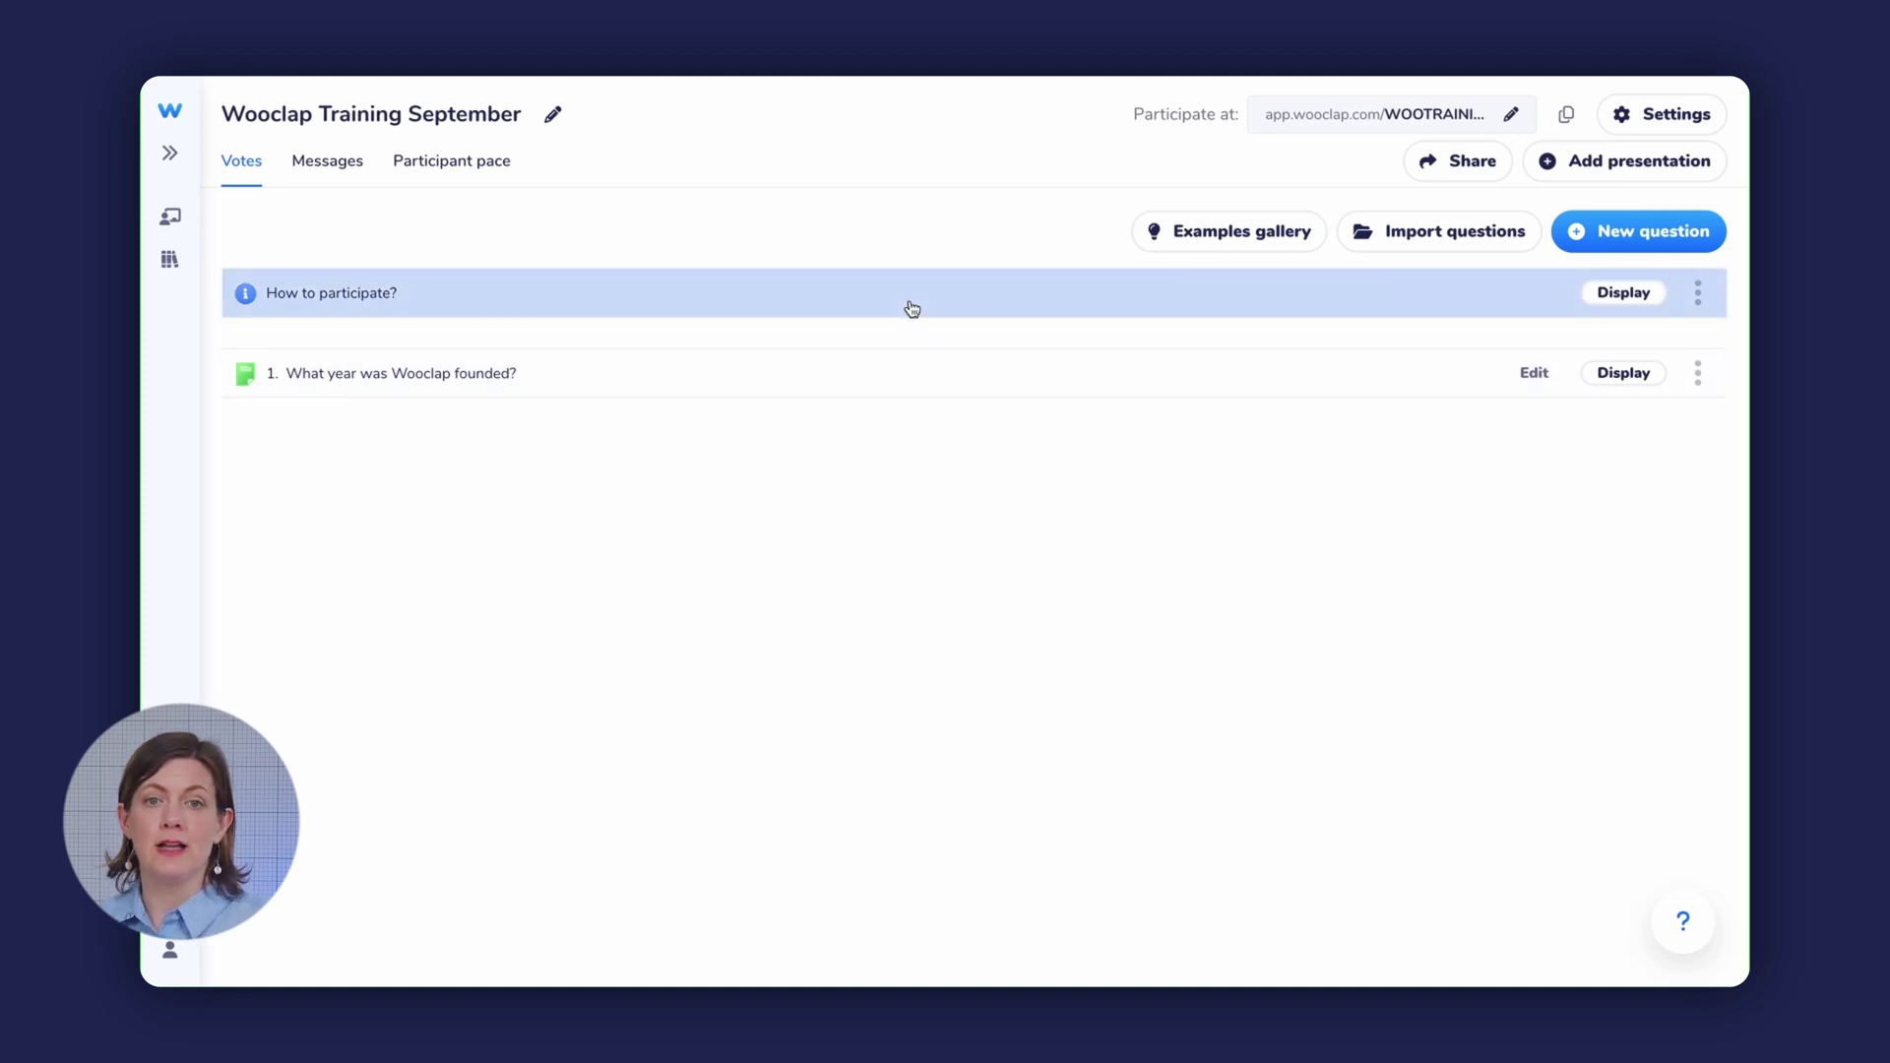
# - Project the How to participate? screen with the QR code and event code WOOTRAINING
pyautogui.click(1615, 295)
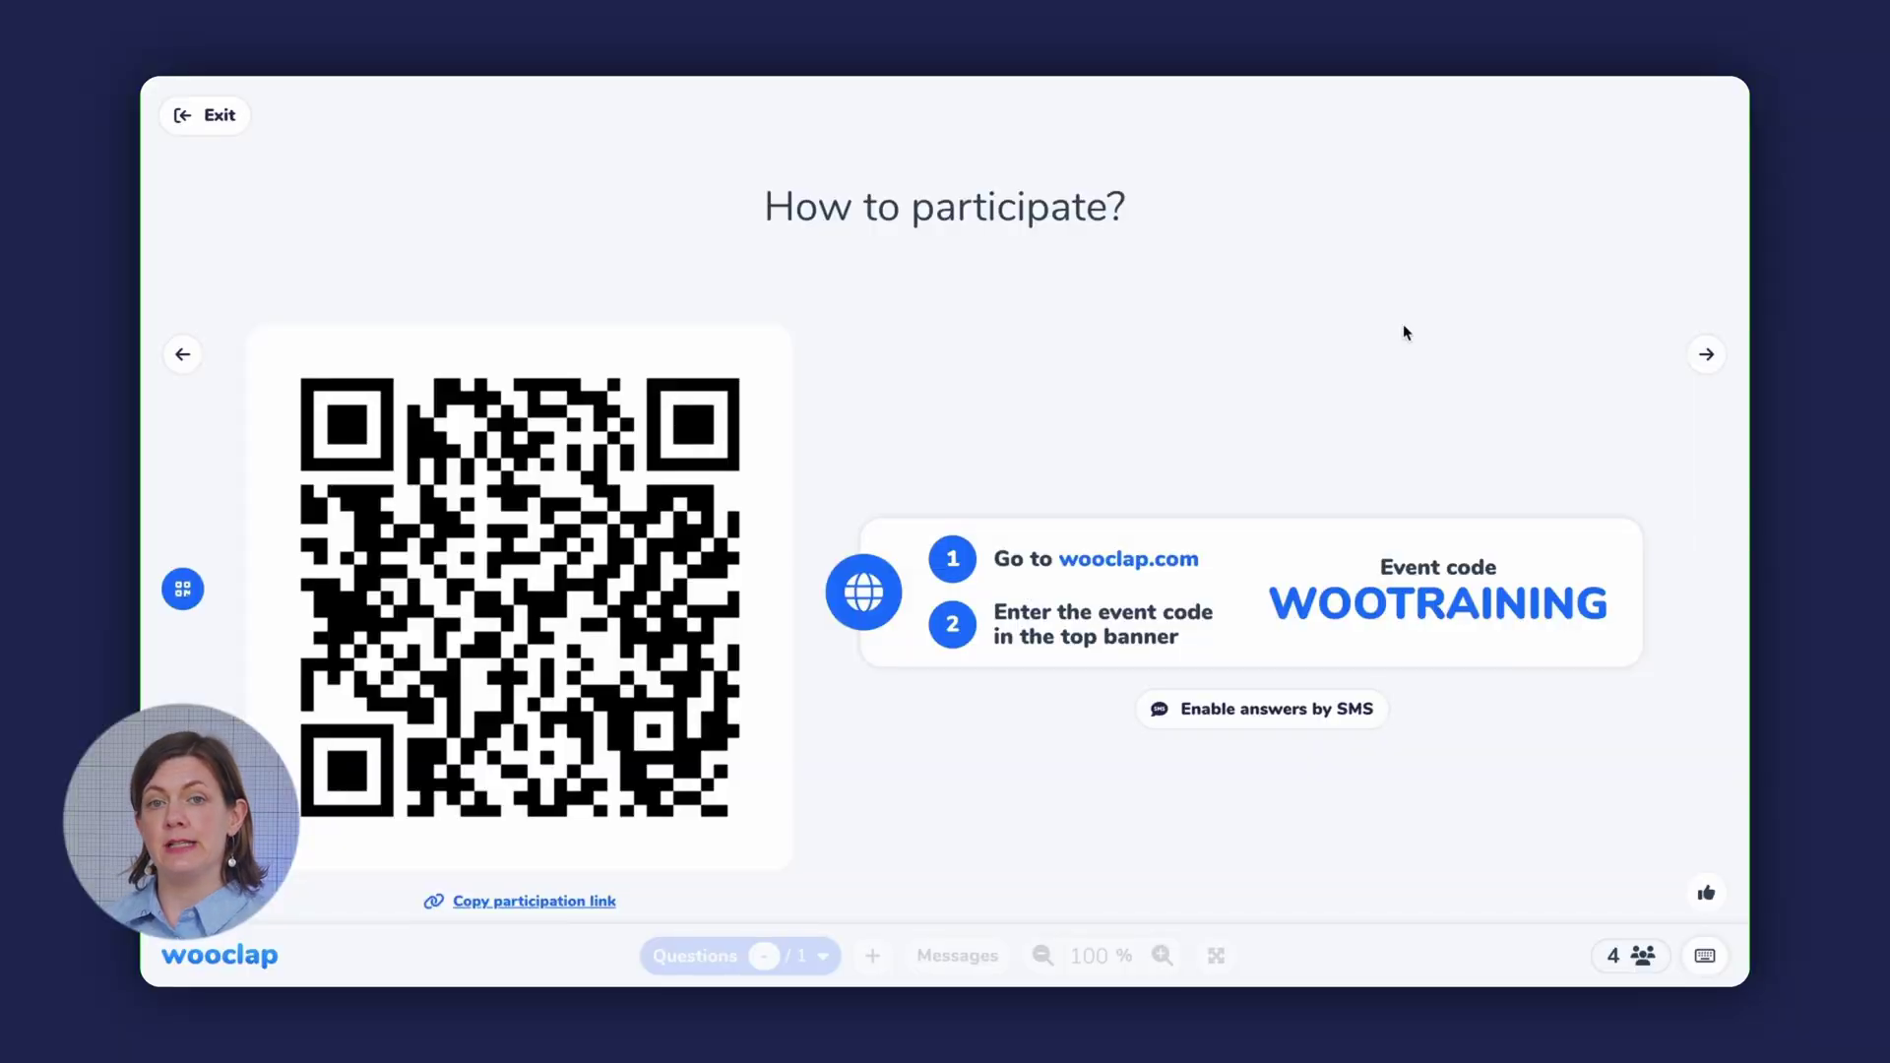
# - Move to the founding-year question, toggle its results off and on, and reveal 2015 as correct
pyautogui.click(1705, 357)
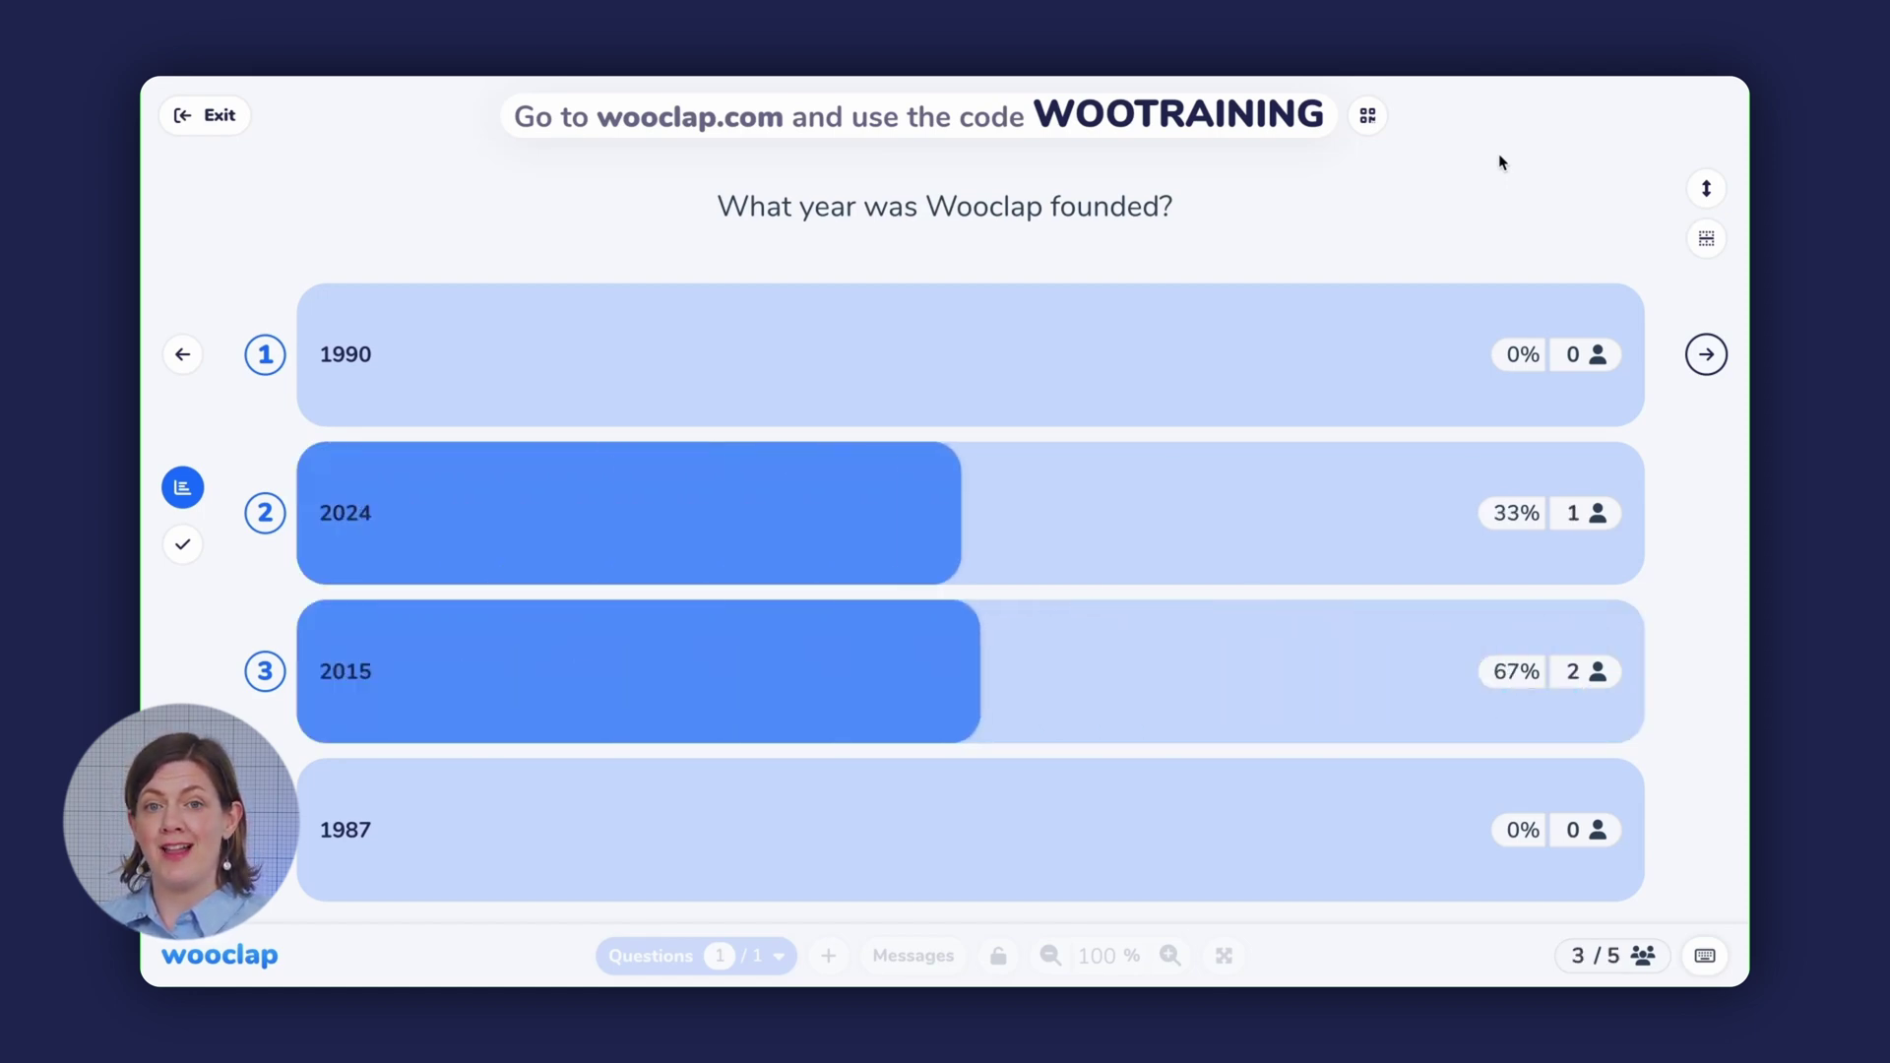
pyautogui.click(182, 498)
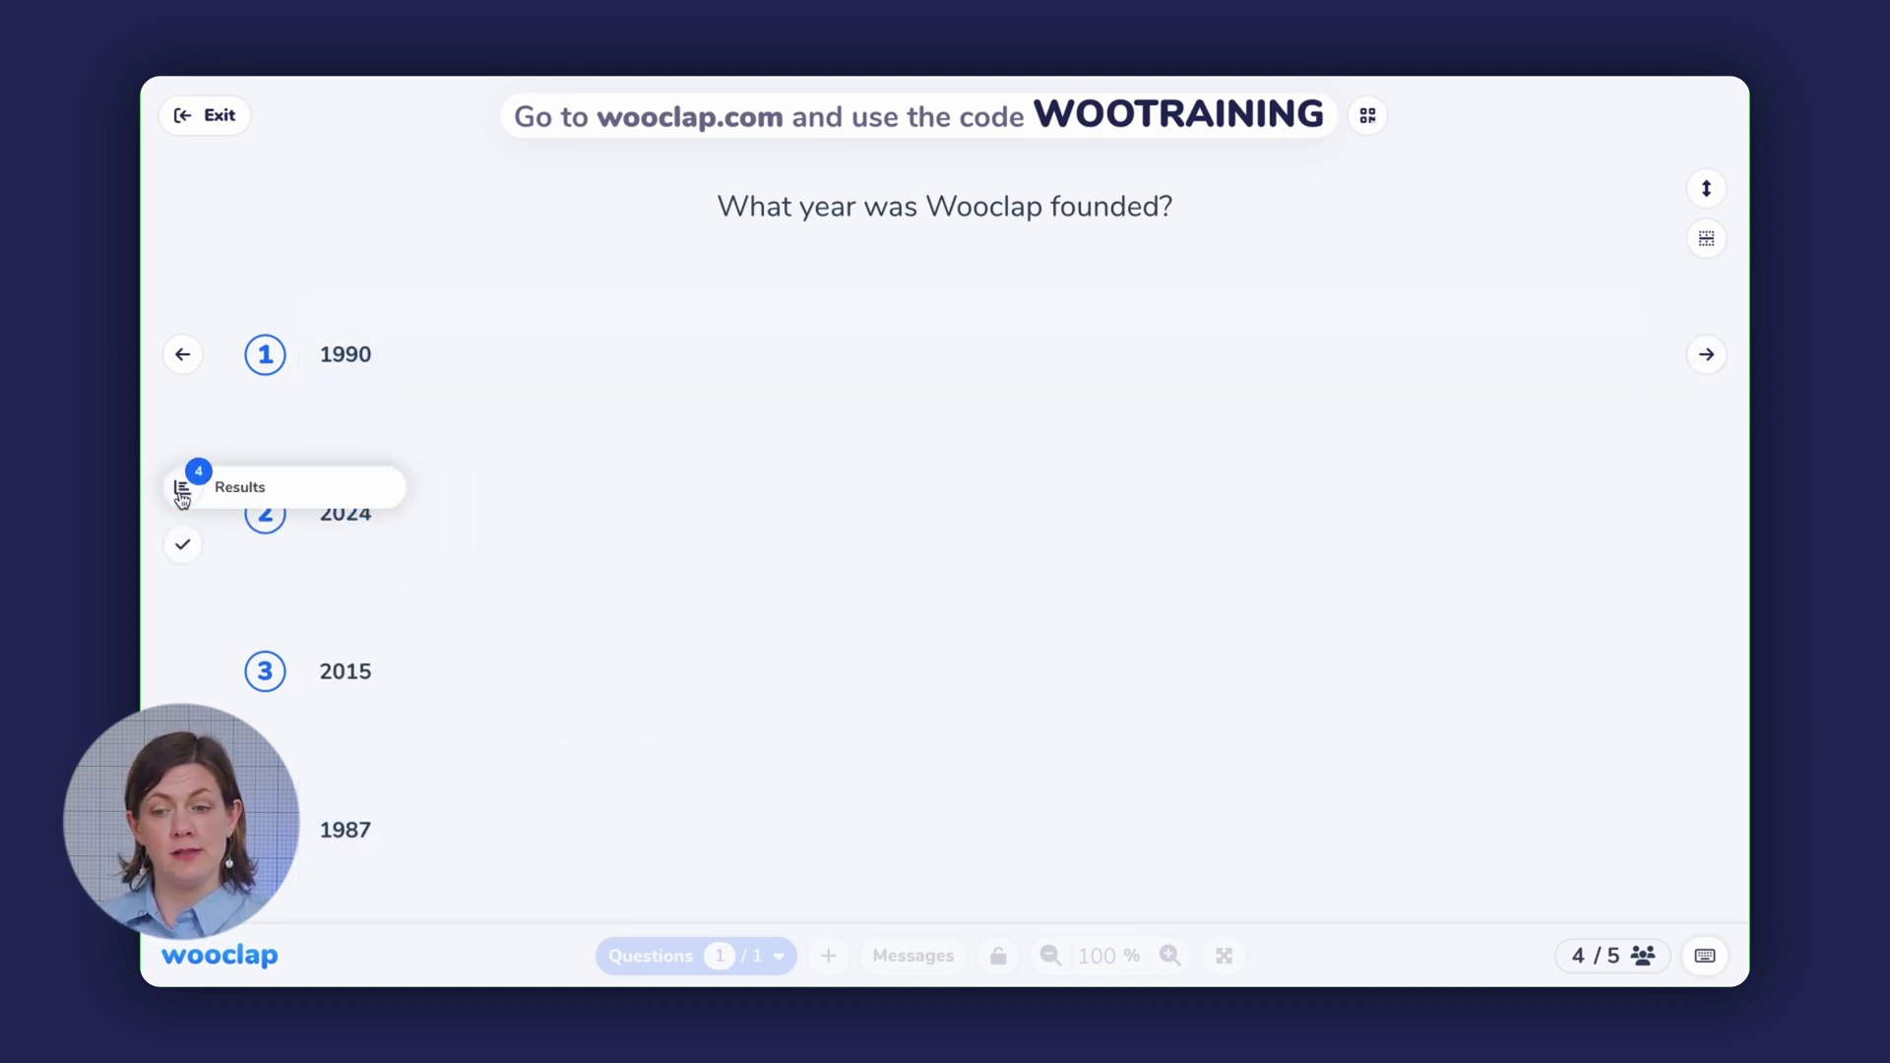
pyautogui.click(182, 487)
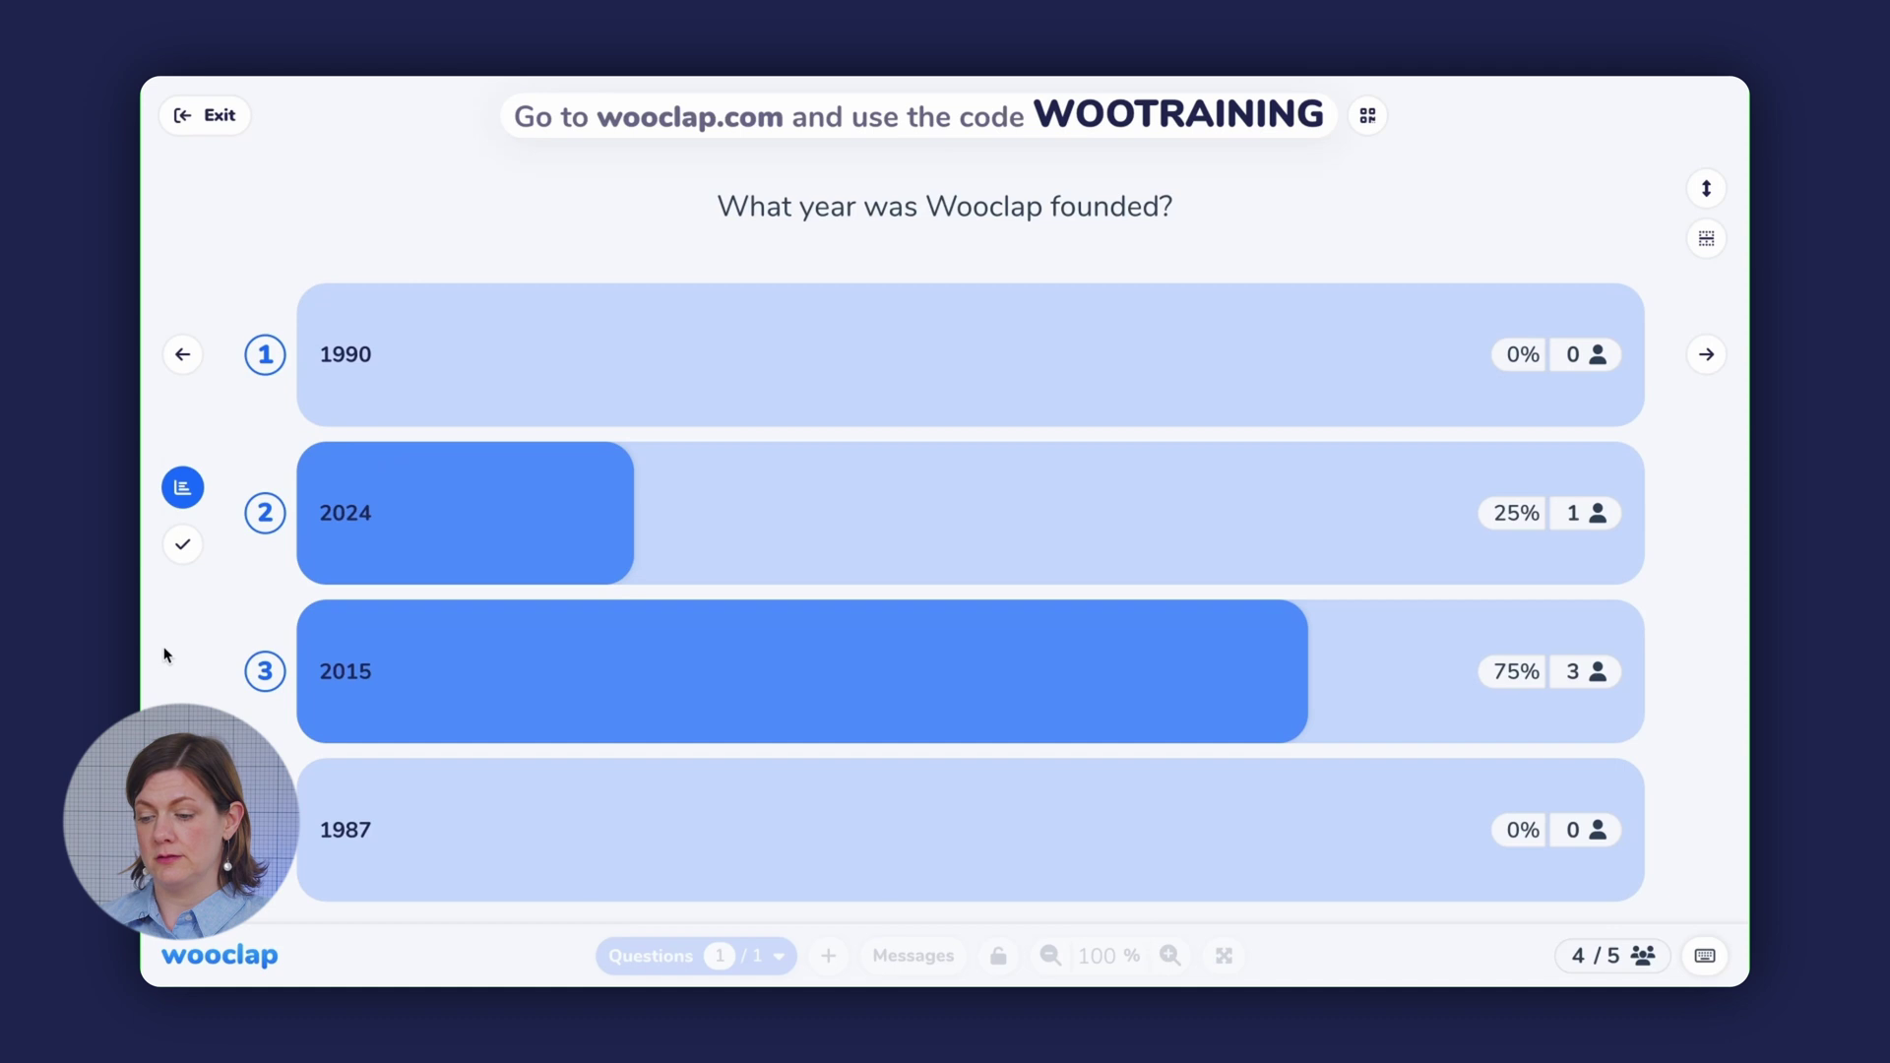
pyautogui.click(183, 547)
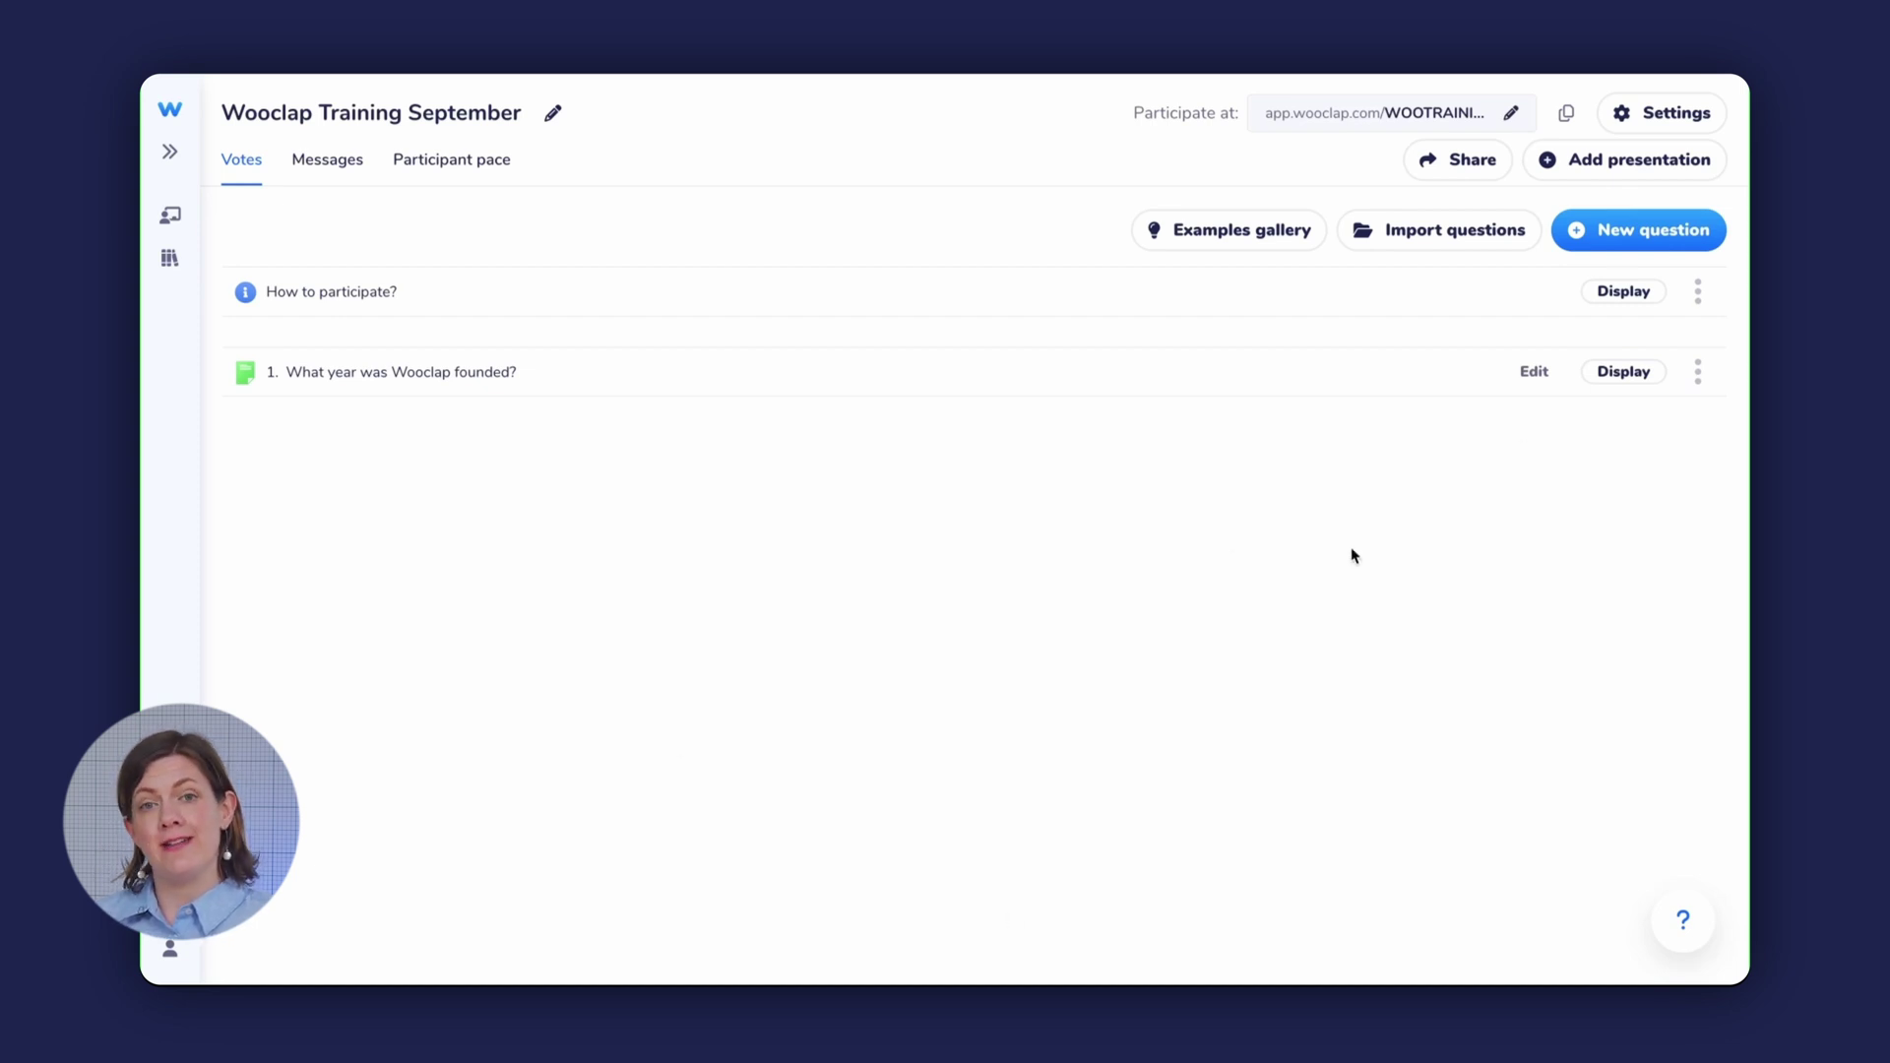
# - Leave presentation mode and bring up the Your presentation import dialog
pyautogui.click(1535, 280)
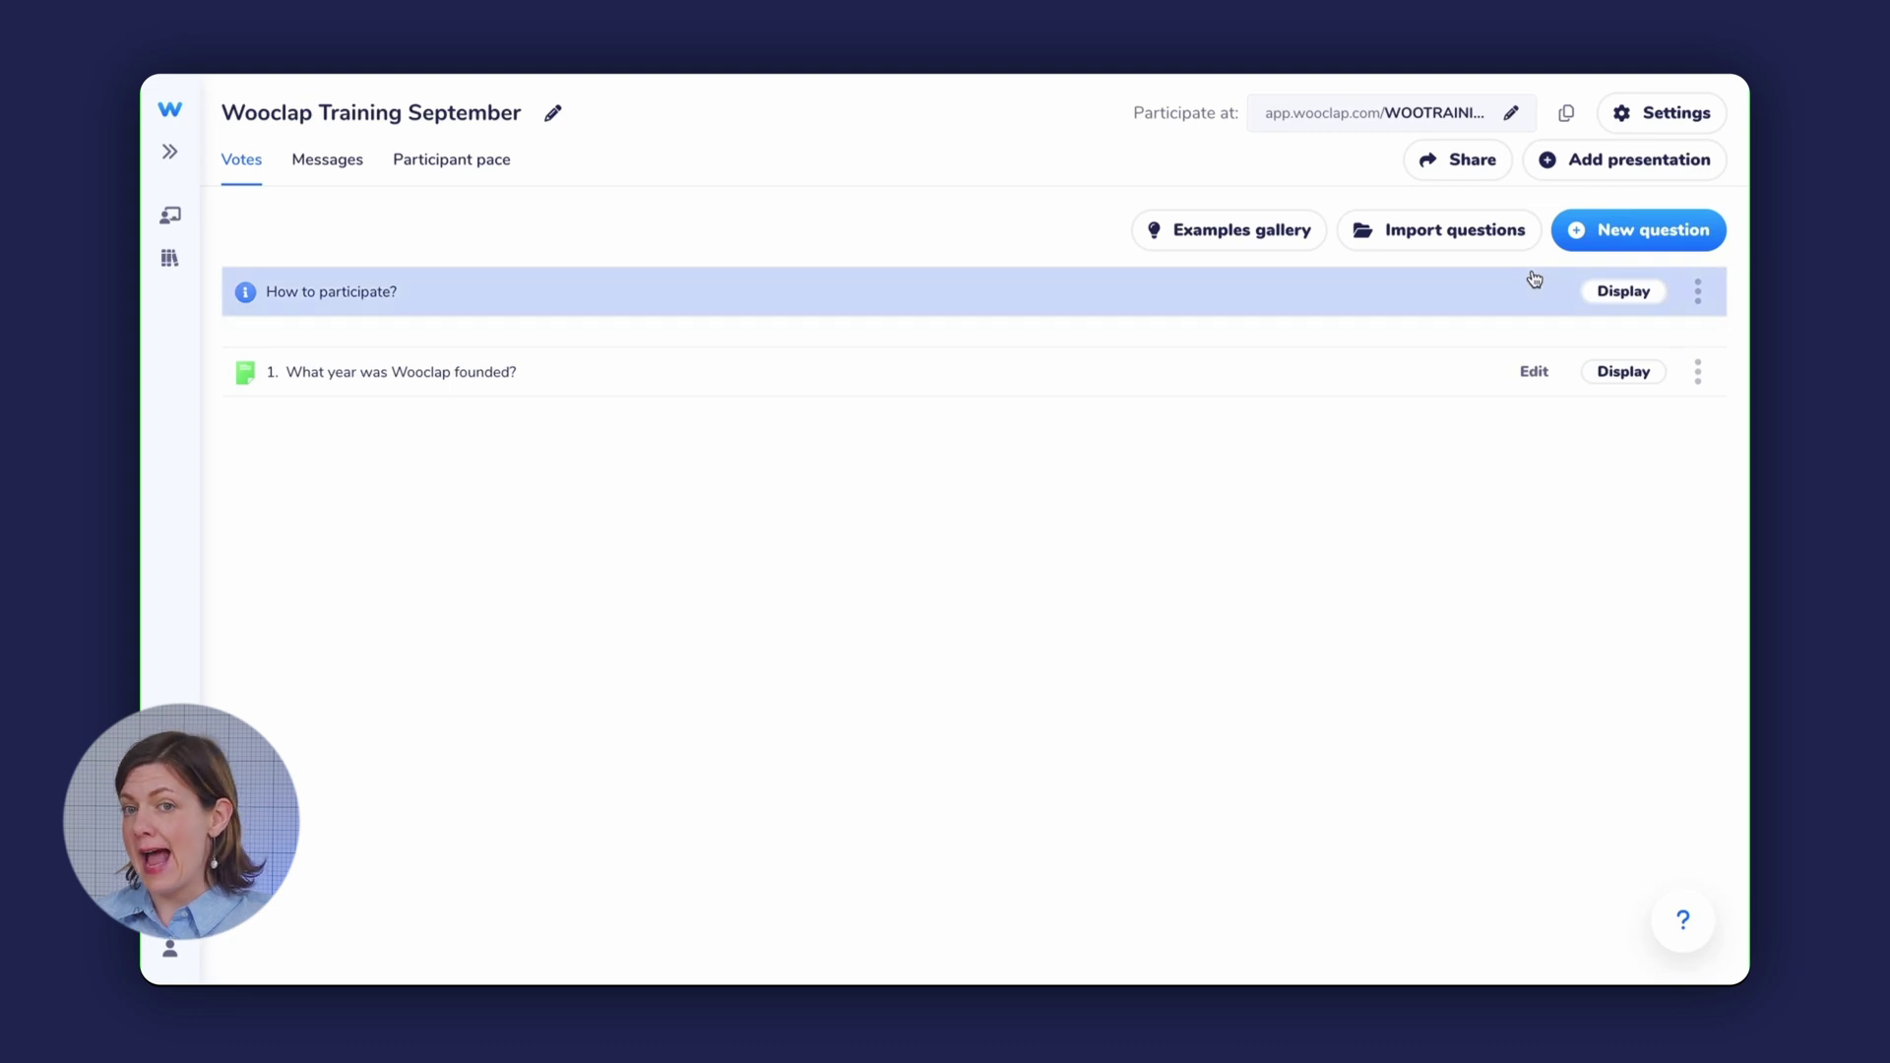
pyautogui.click(1632, 166)
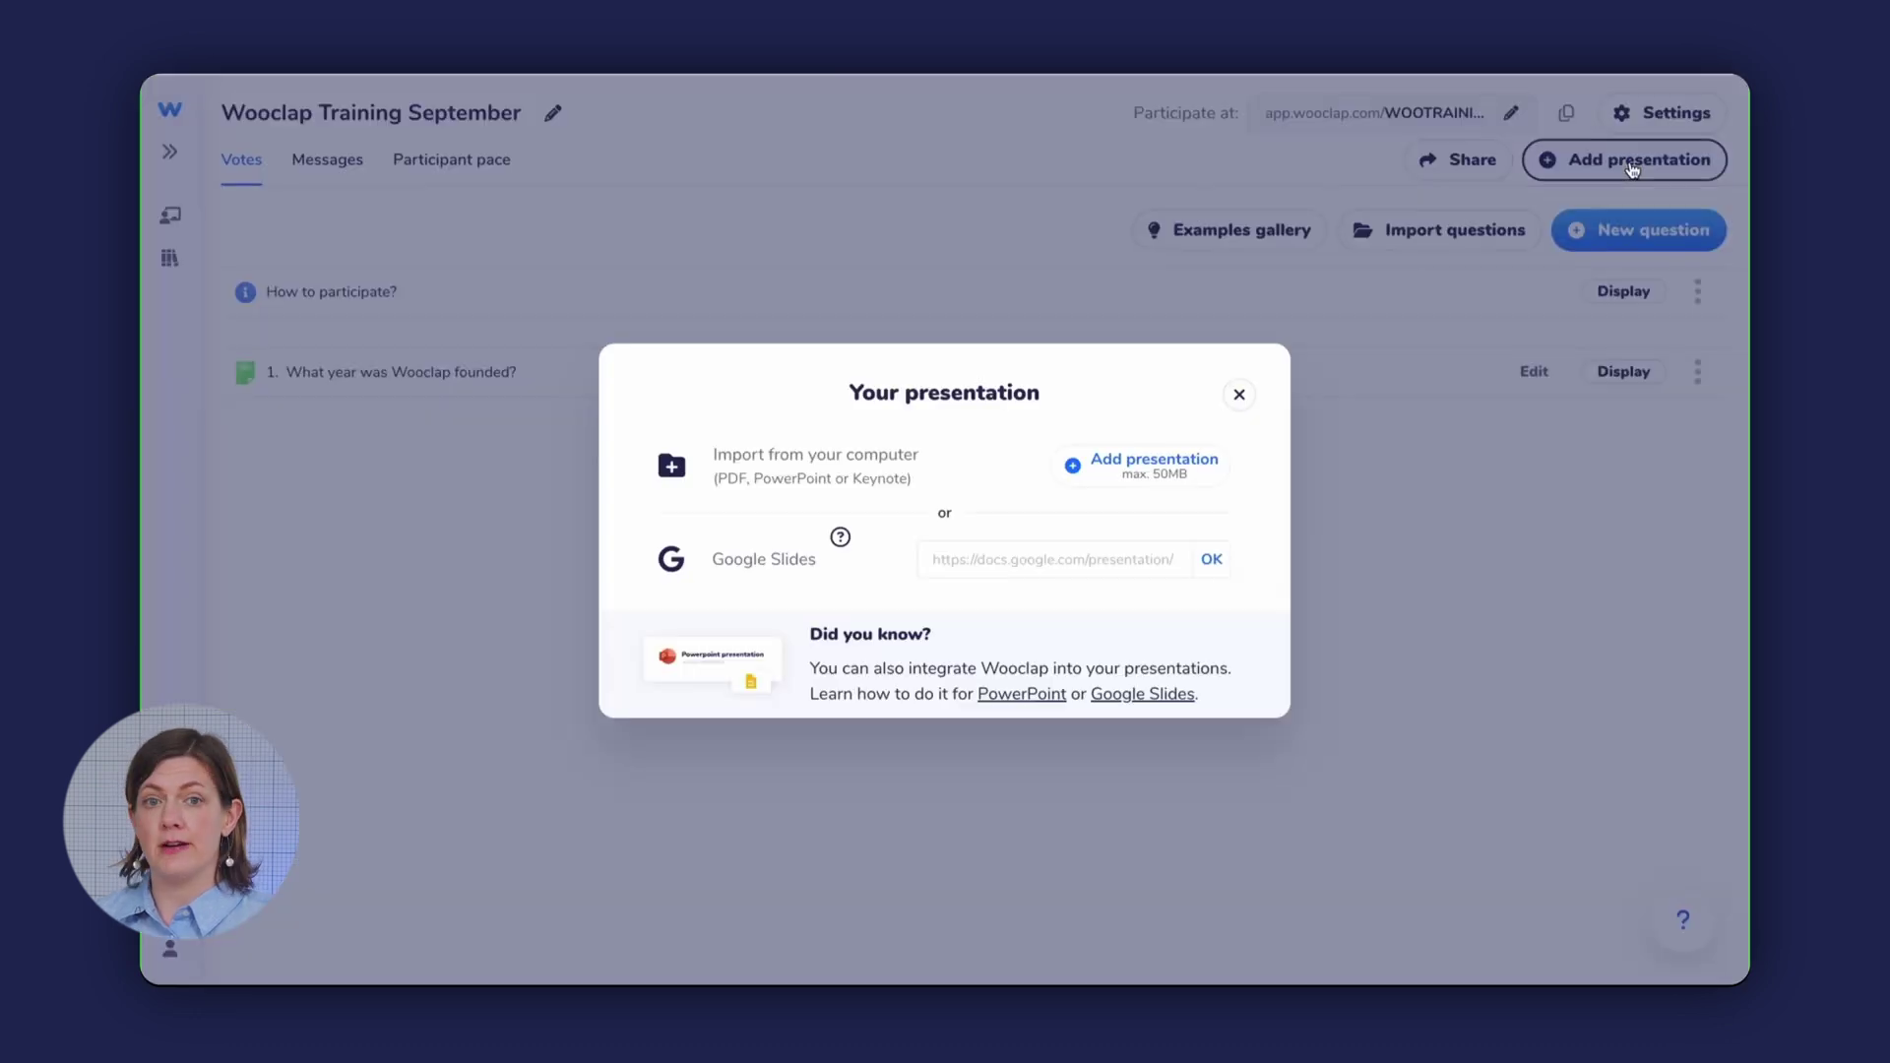
# - Upload Wooclap Demo MAY 2024.pptx from Downloads as the event's presentation
pyautogui.click(1130, 470)
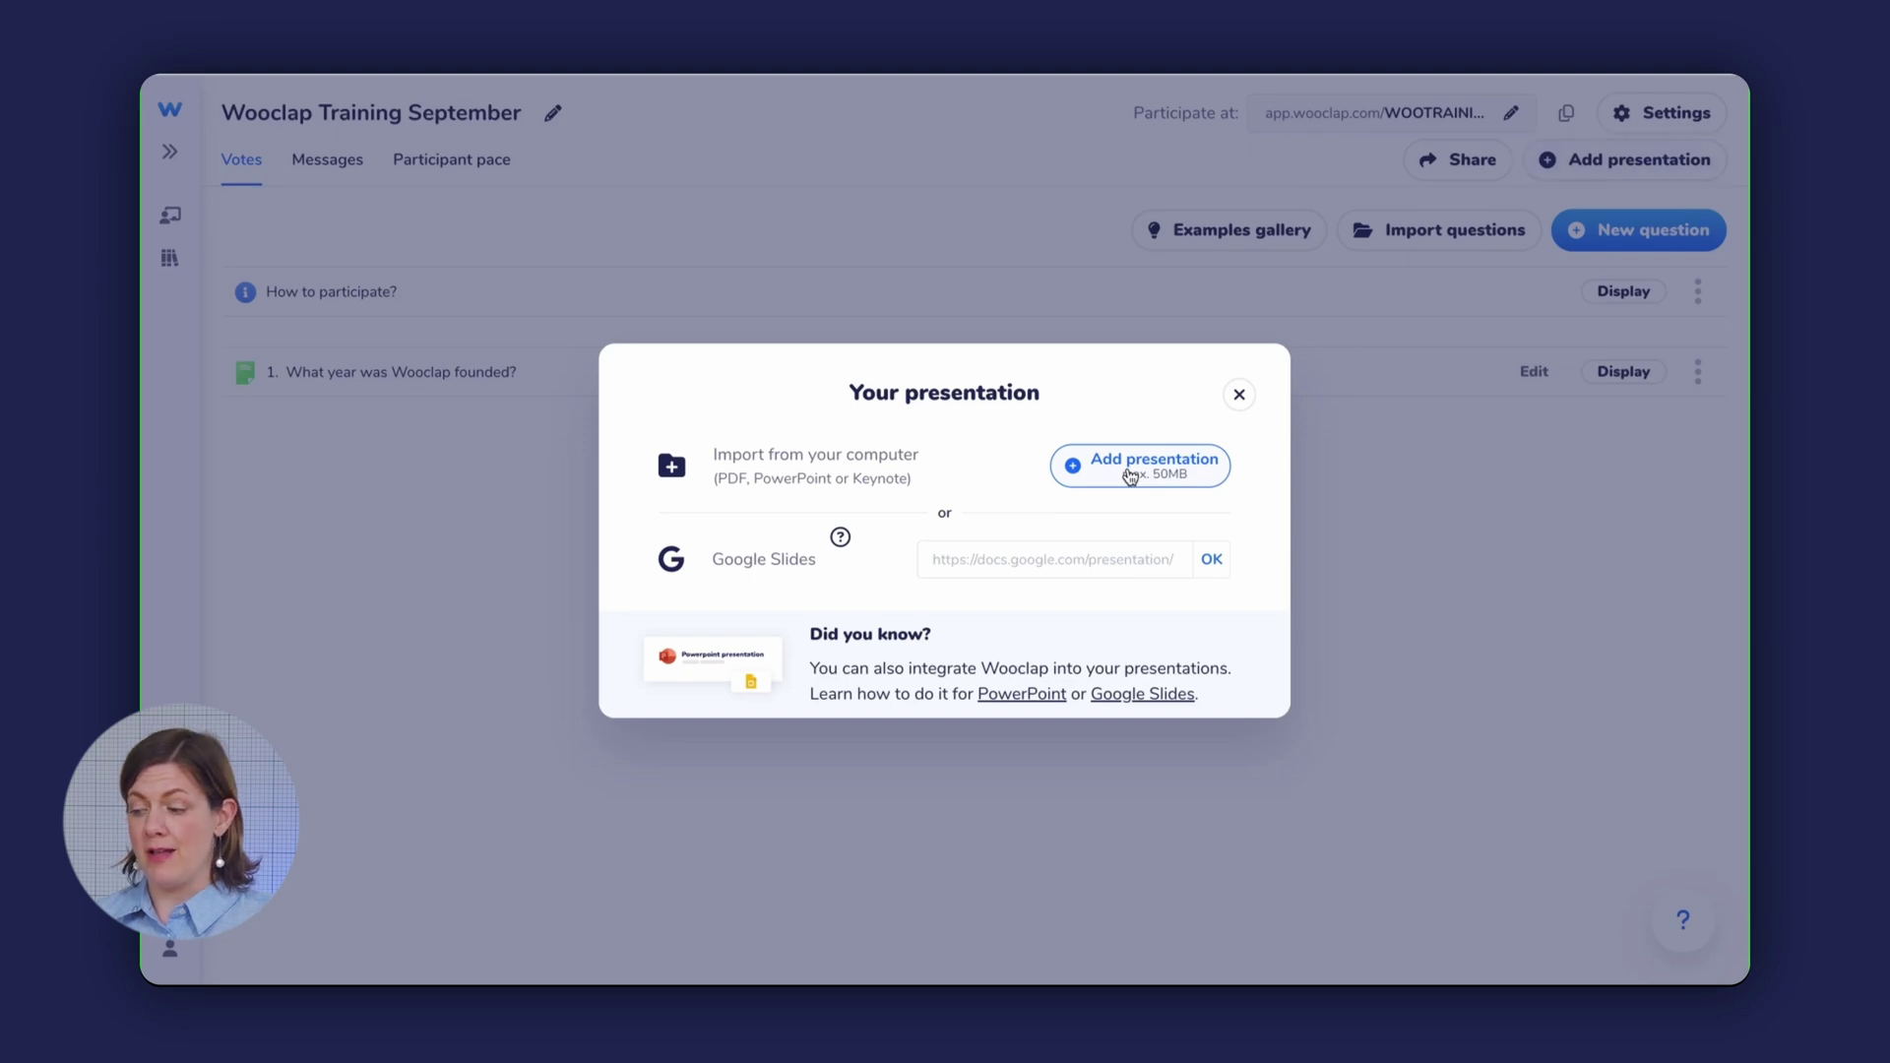
pyautogui.click(773, 363)
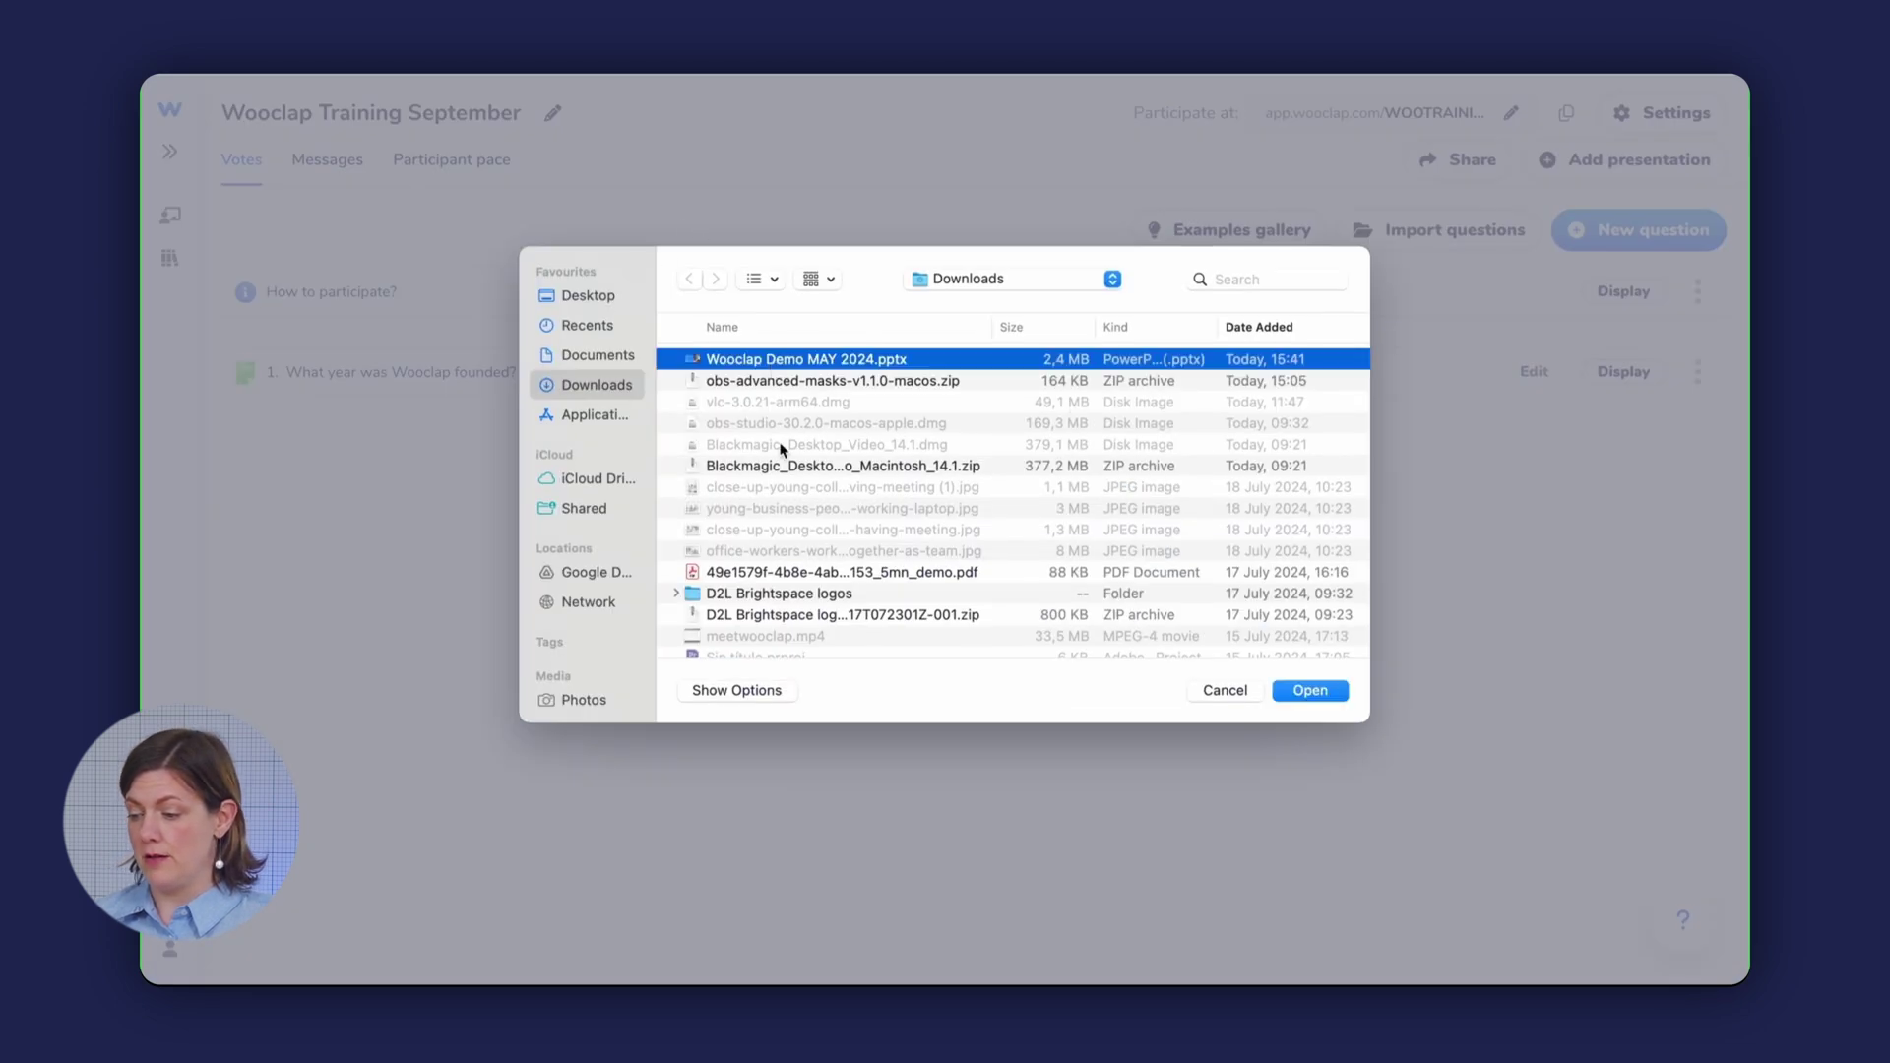
pyautogui.click(1332, 693)
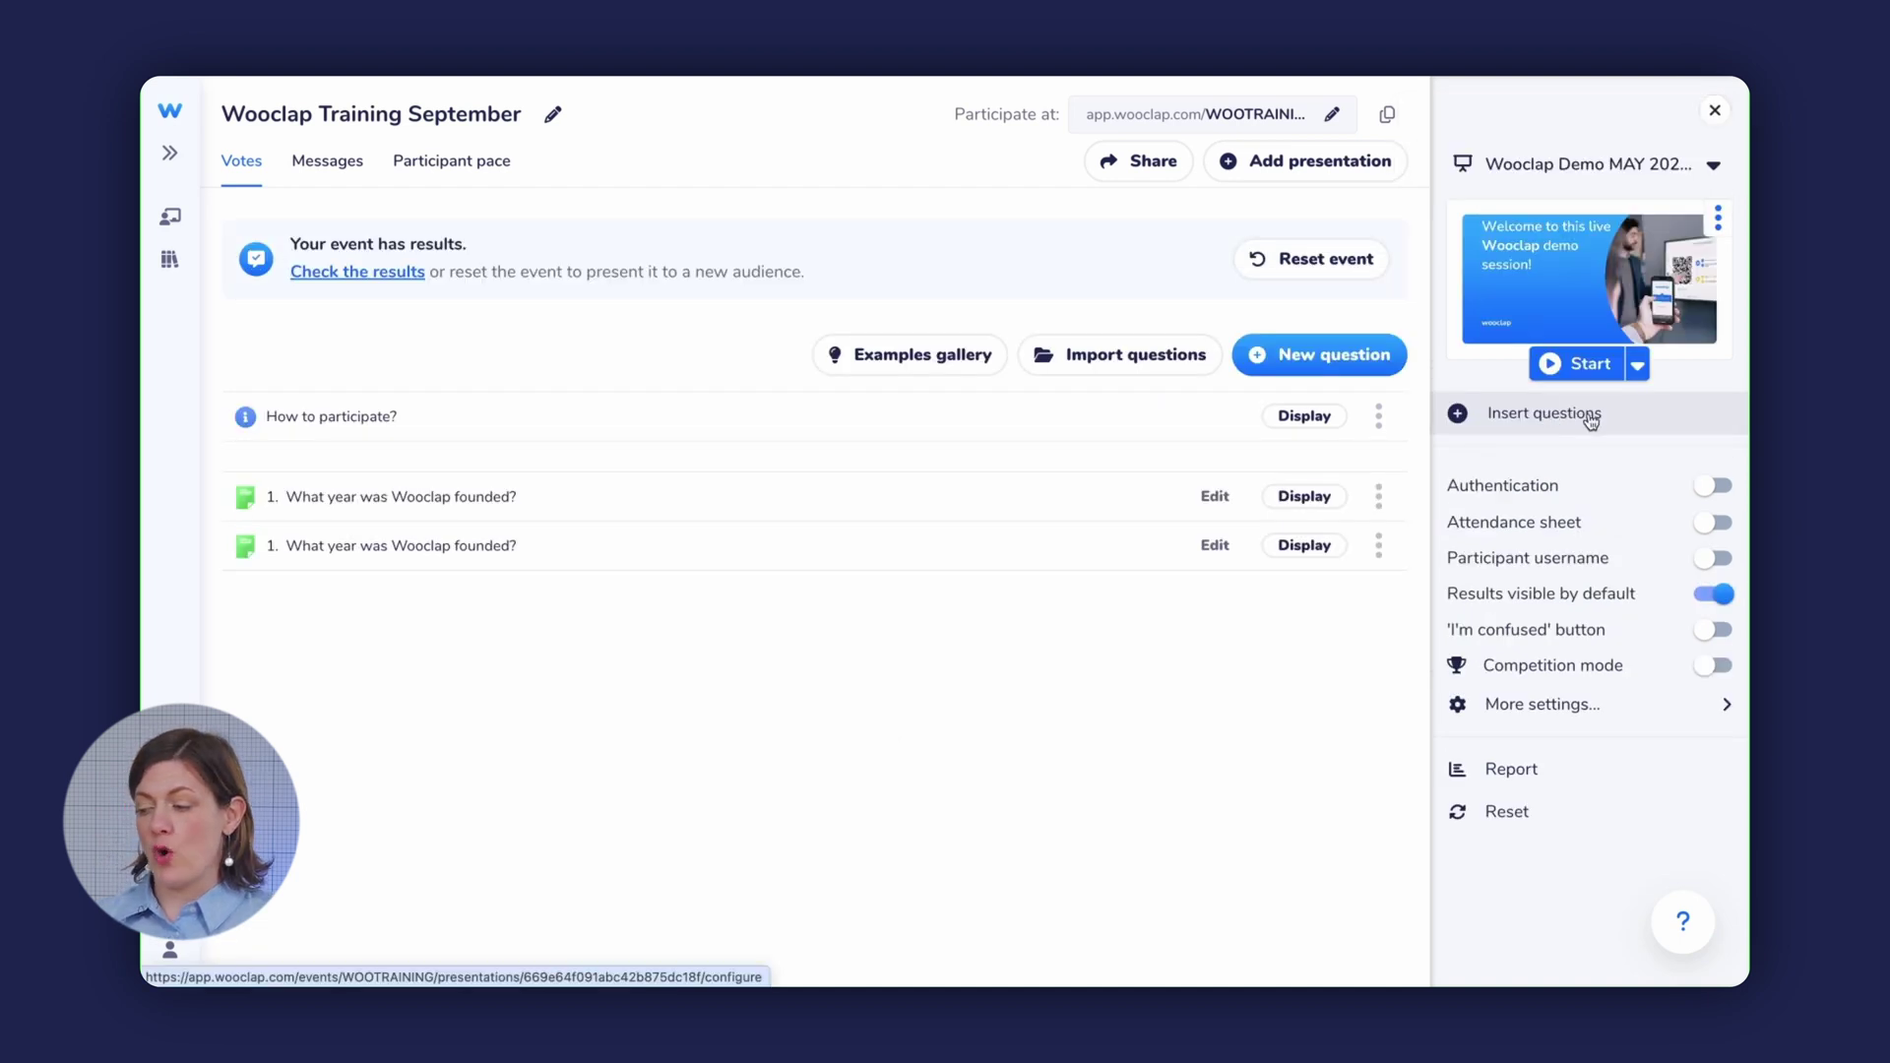
# - Open Insert questions to show the 13 imported slides beside the event's questions
pyautogui.click(1576, 420)
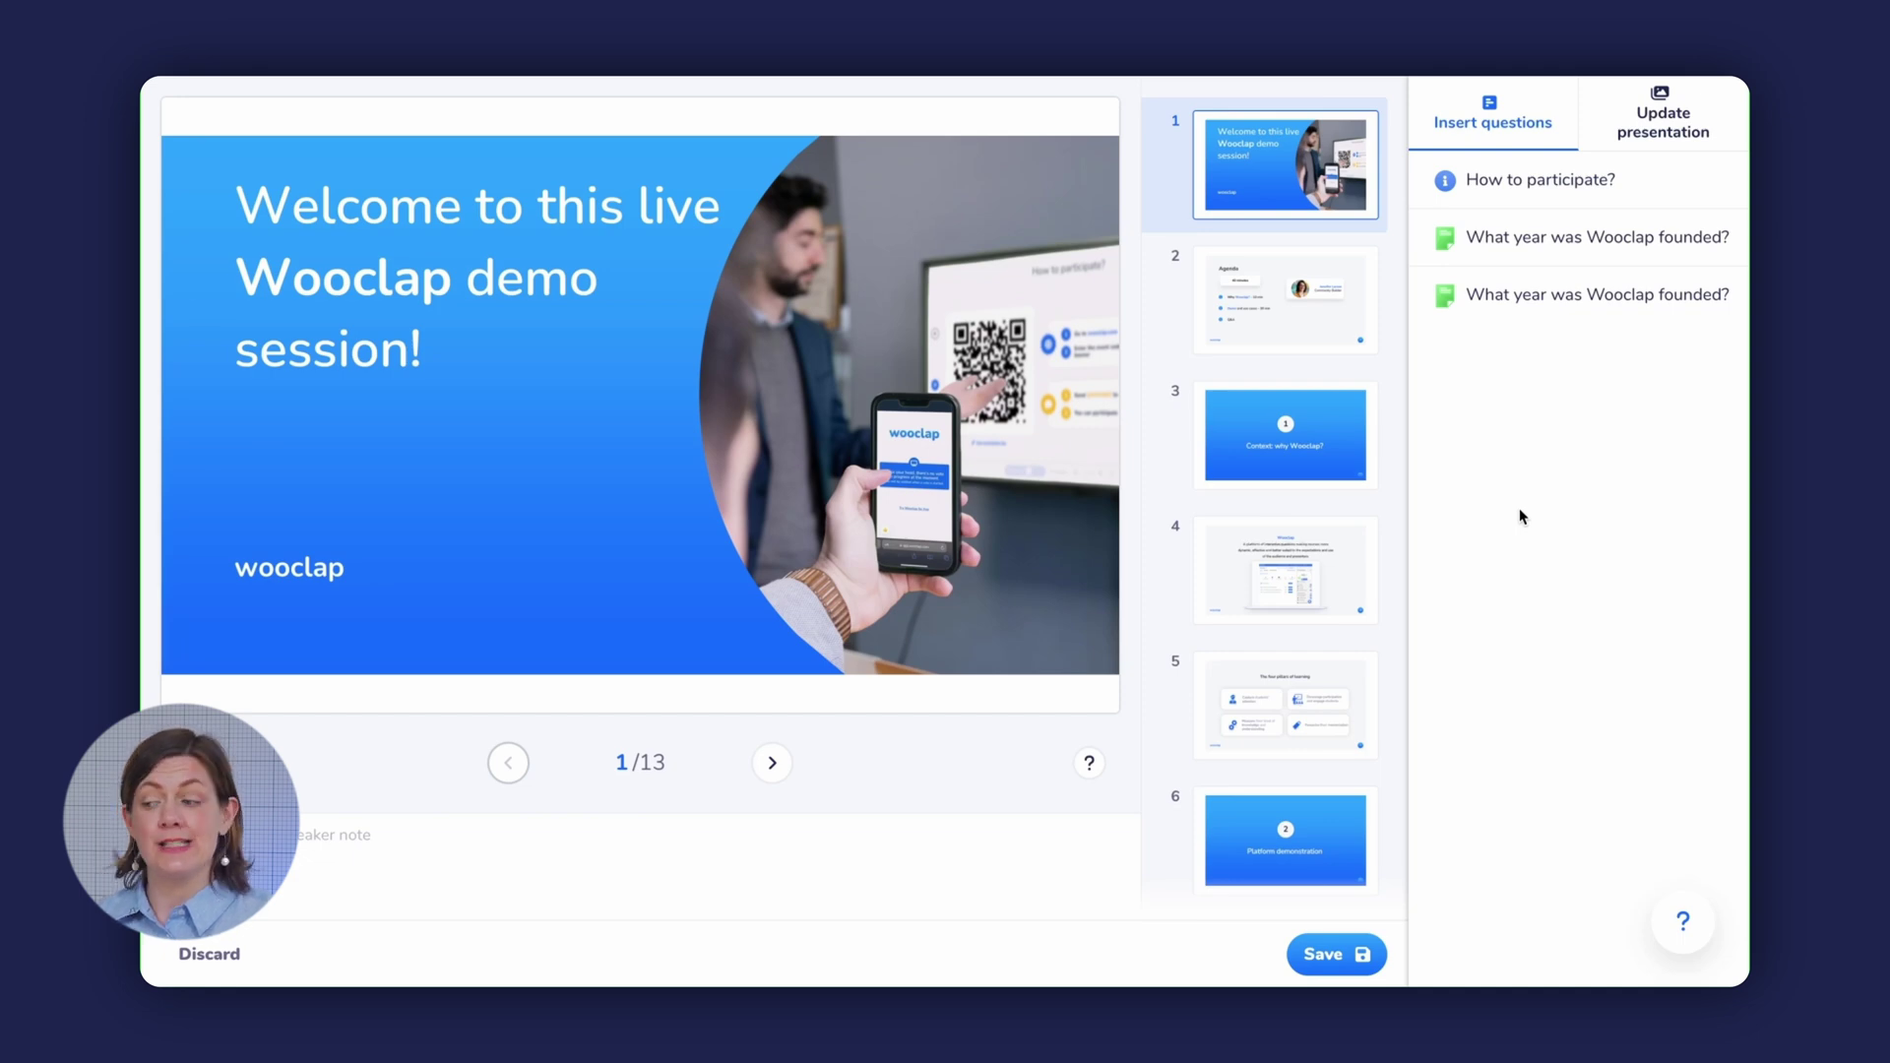
# - Place How to participate? as slide 2 and the founding-year question after it, then save
pyautogui.moveTo(1583, 198); pyautogui.dragTo(1285, 289)
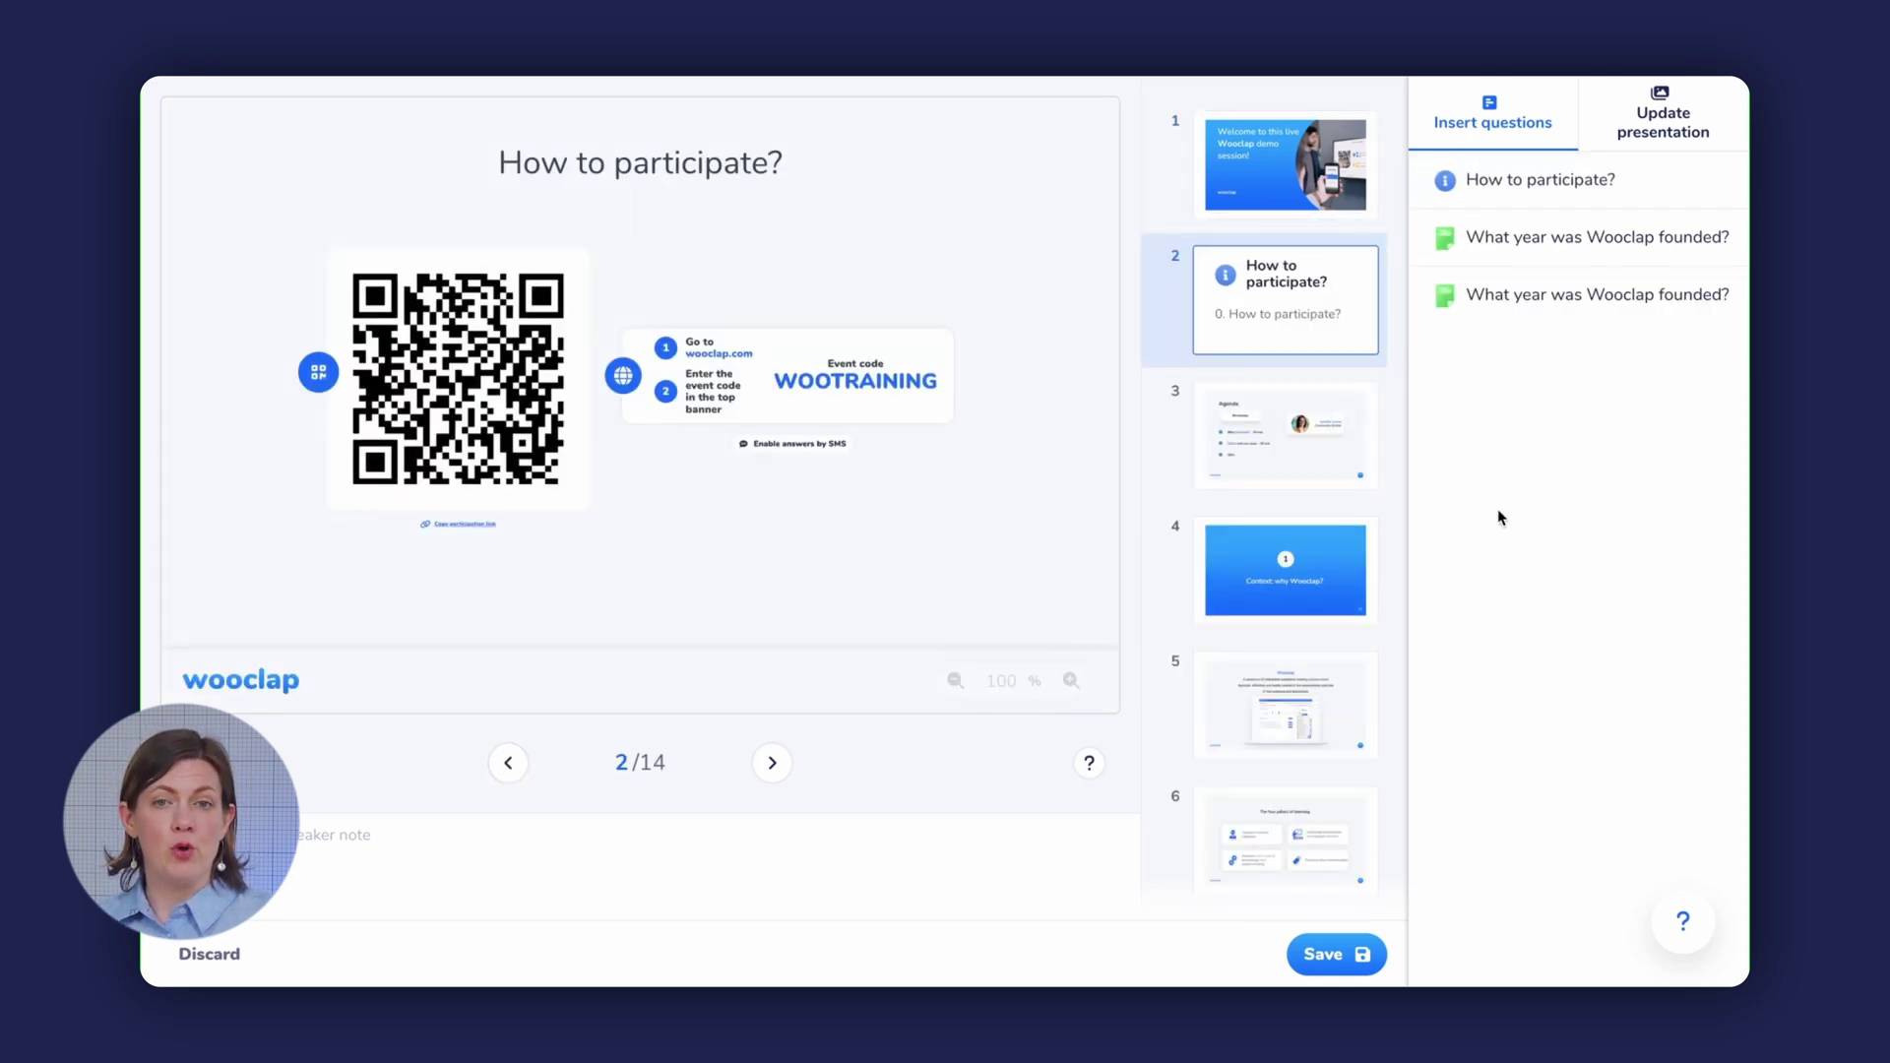
pyautogui.moveTo(1591, 297); pyautogui.dragTo(1287, 417)
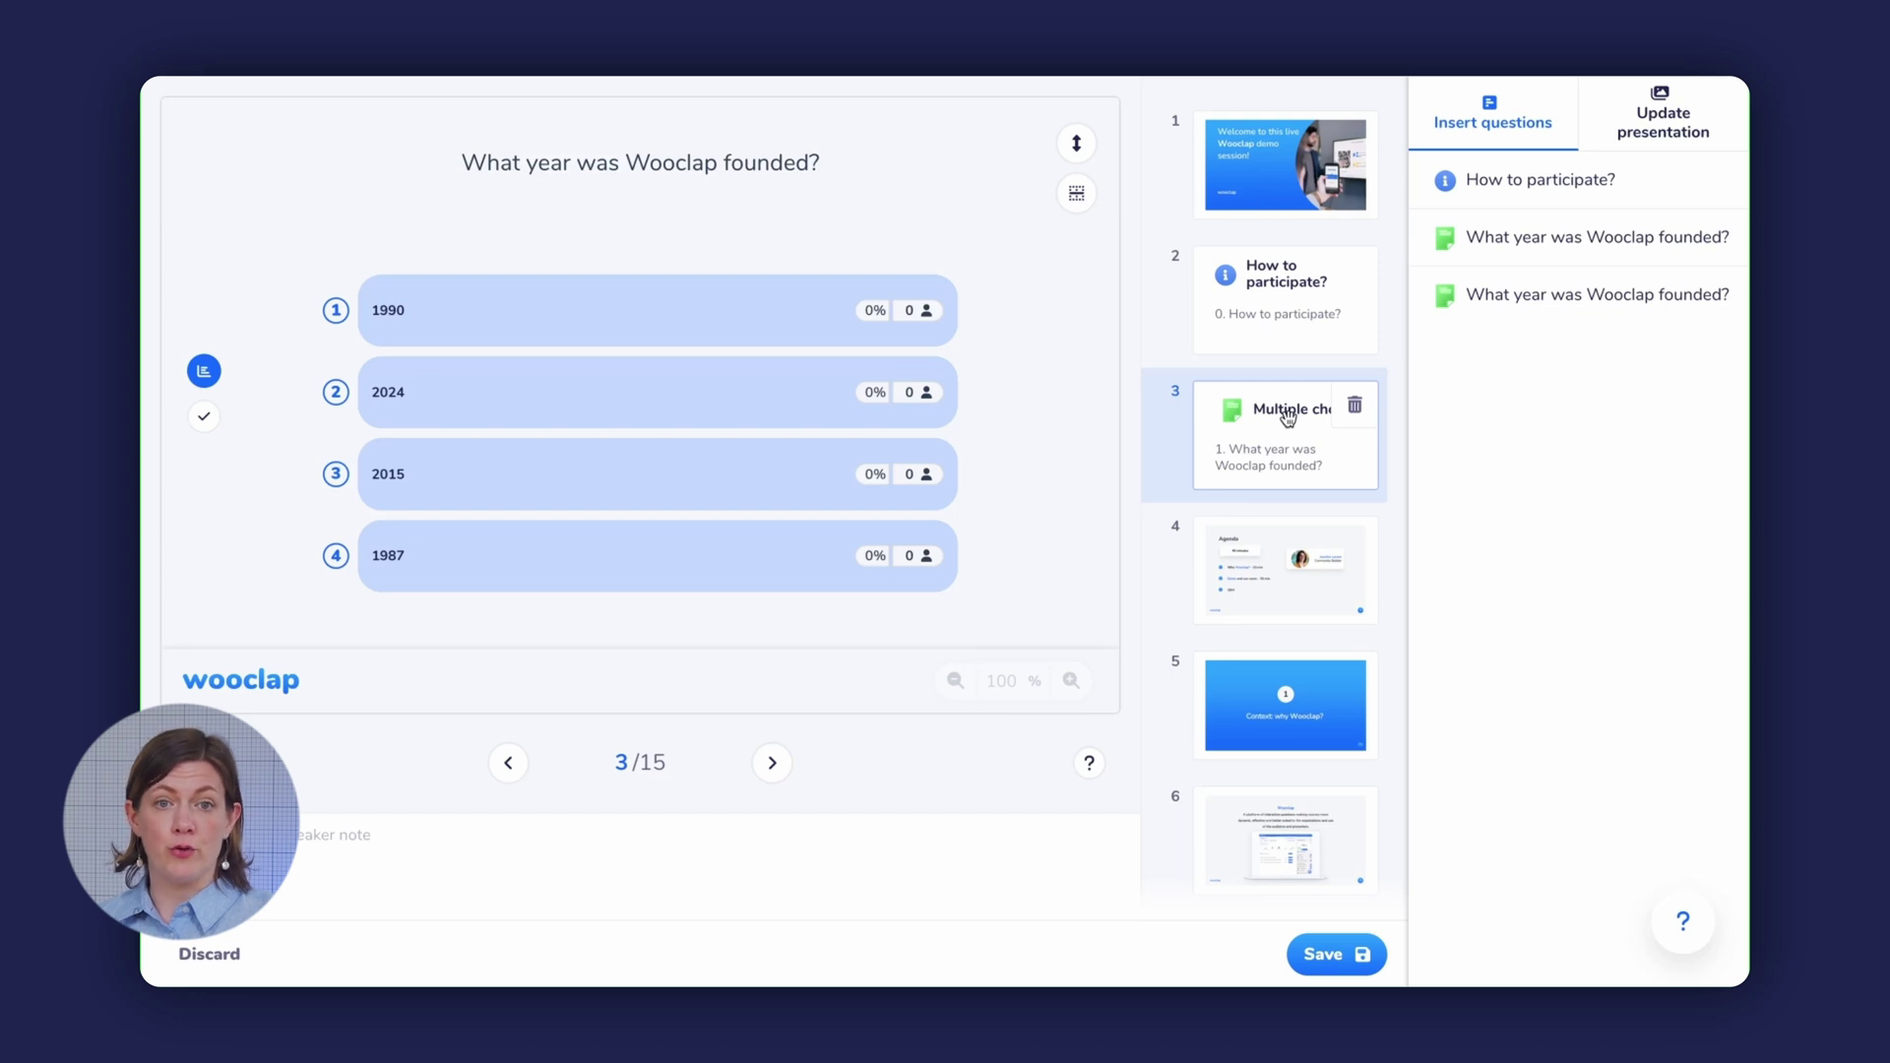
pyautogui.click(1310, 956)
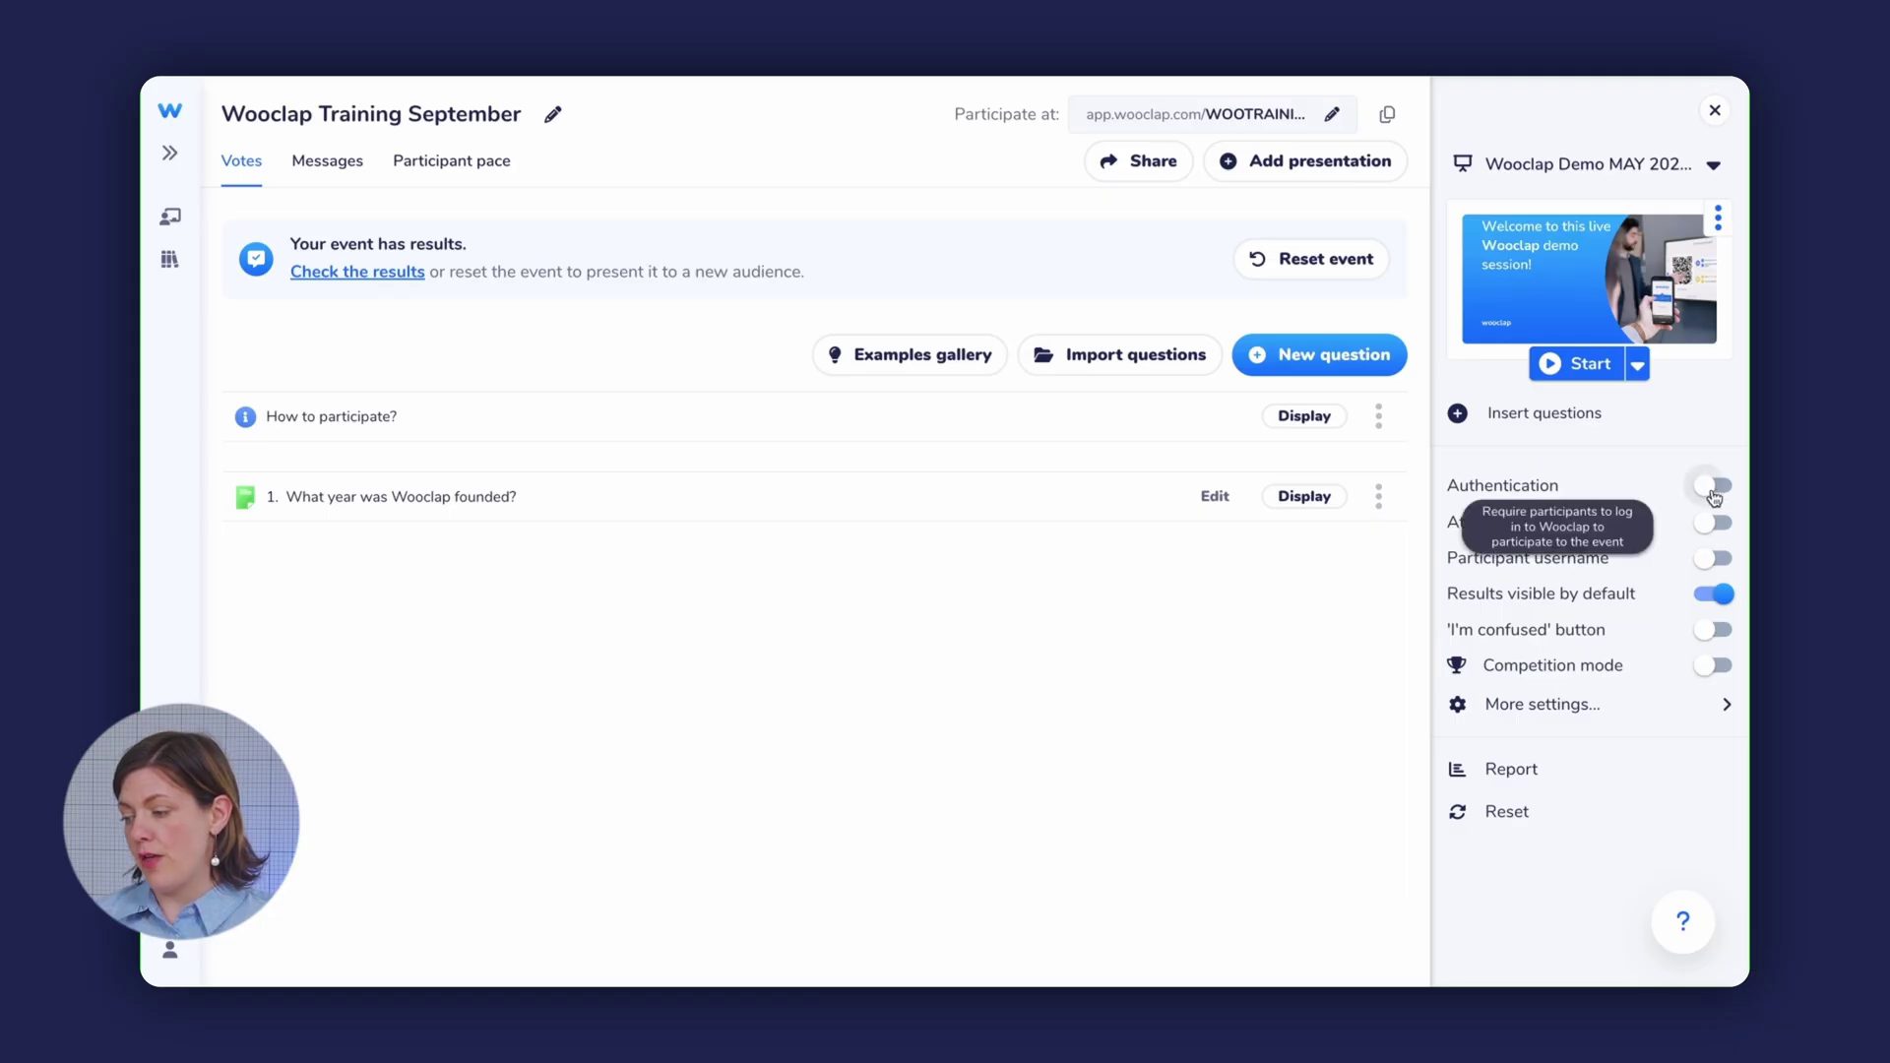
pyautogui.click(1714, 493)
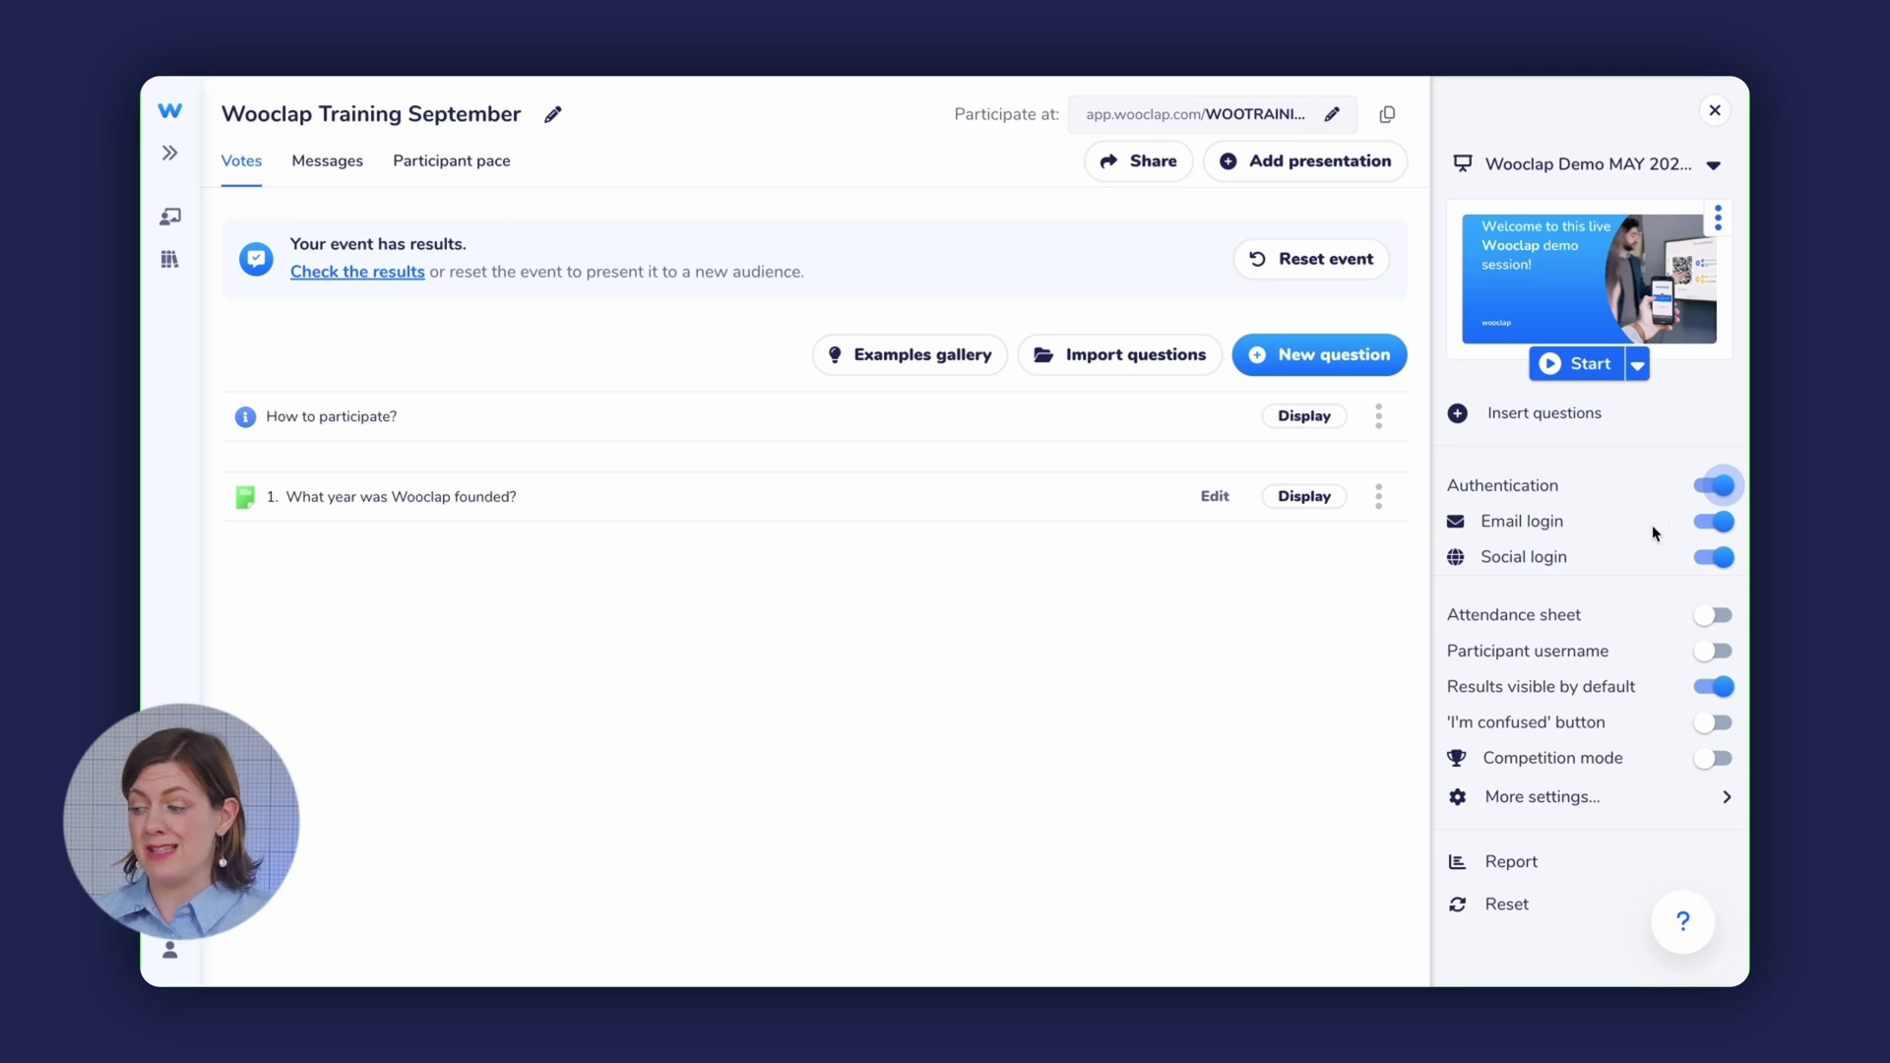
pyautogui.click(1718, 485)
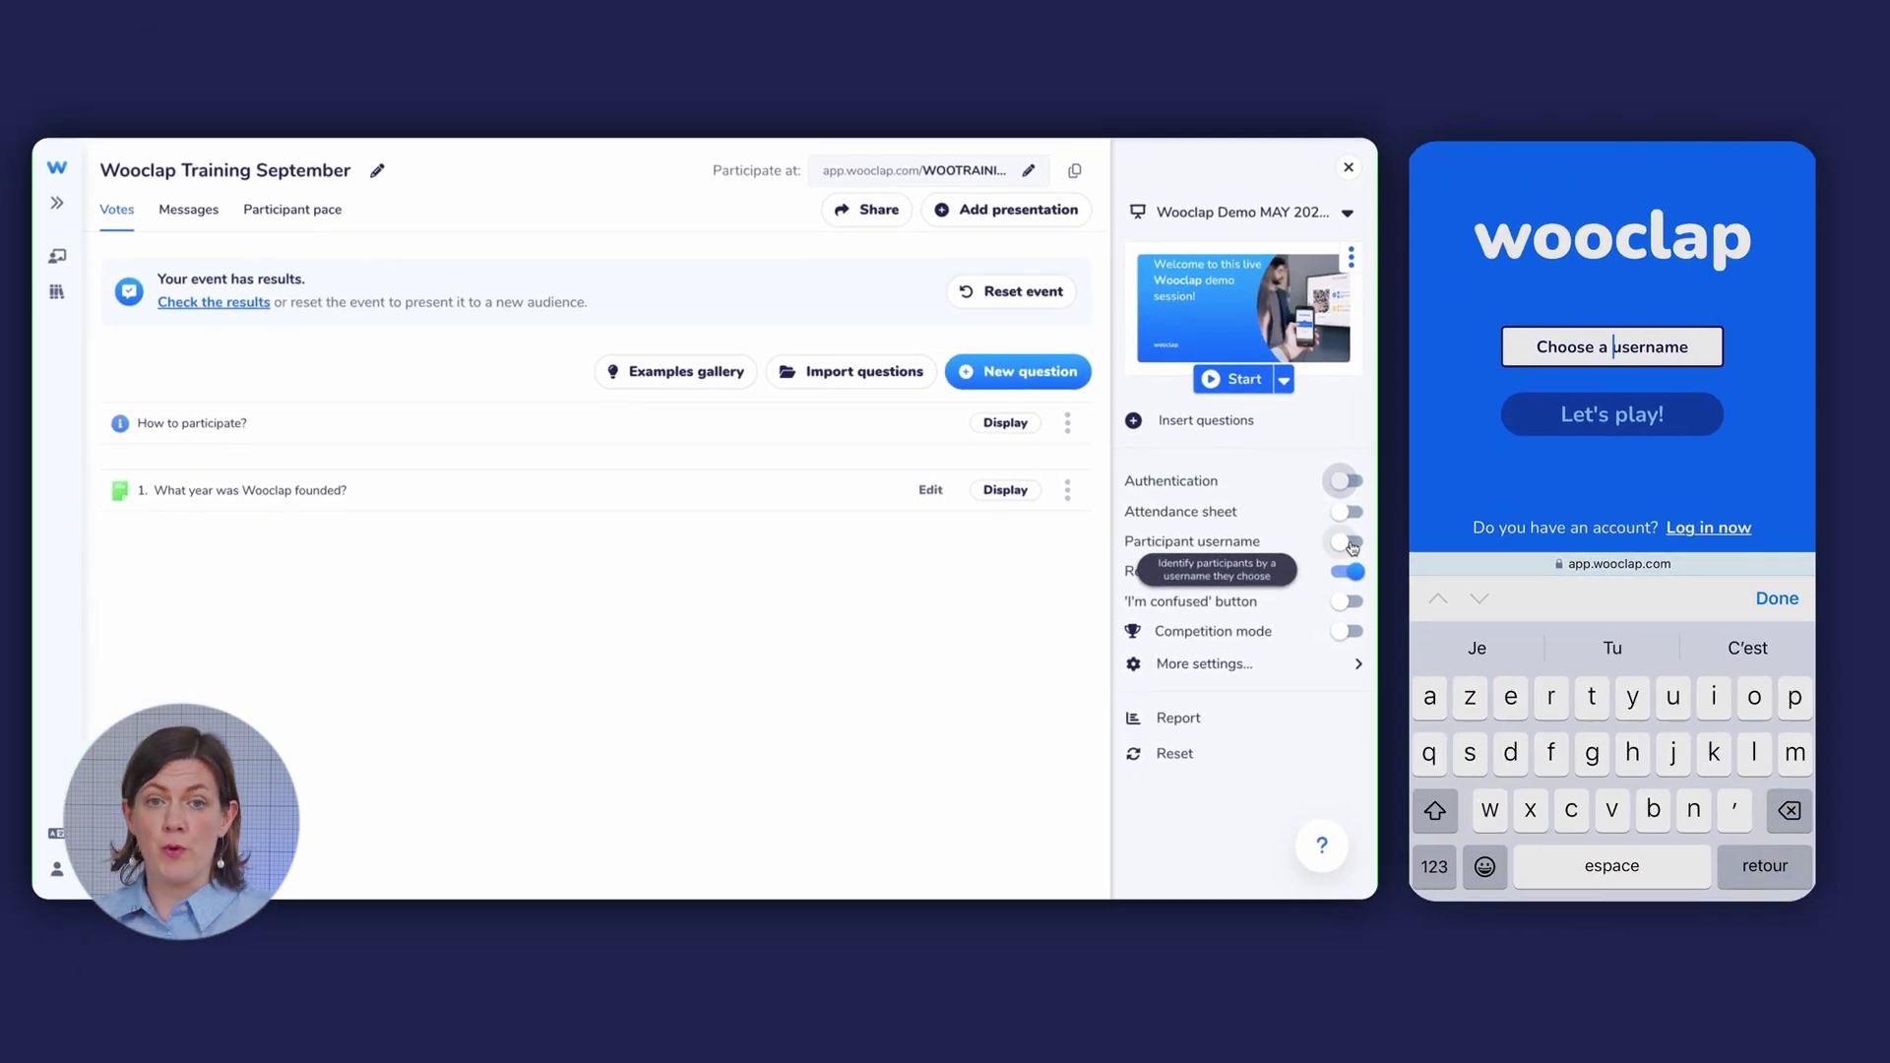
pyautogui.write('John')
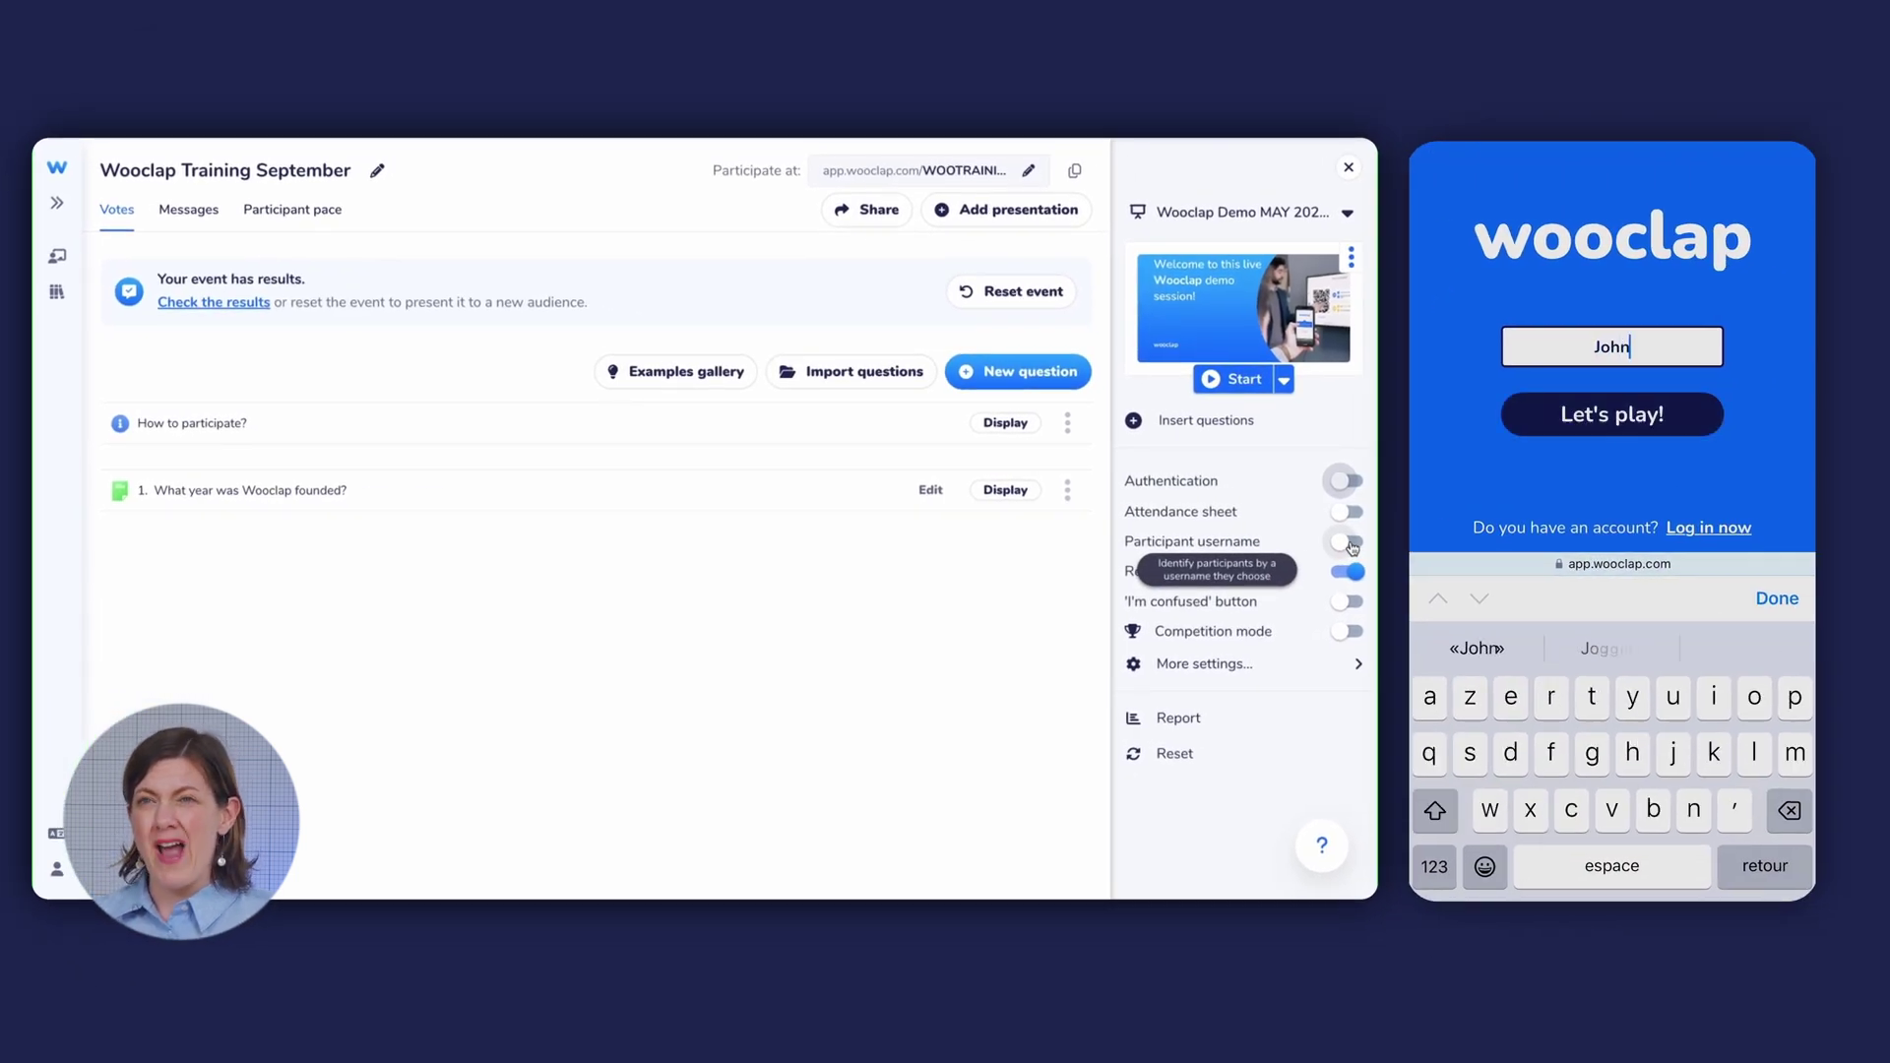
pyautogui.press('Return')
pyautogui.click(1612, 588)
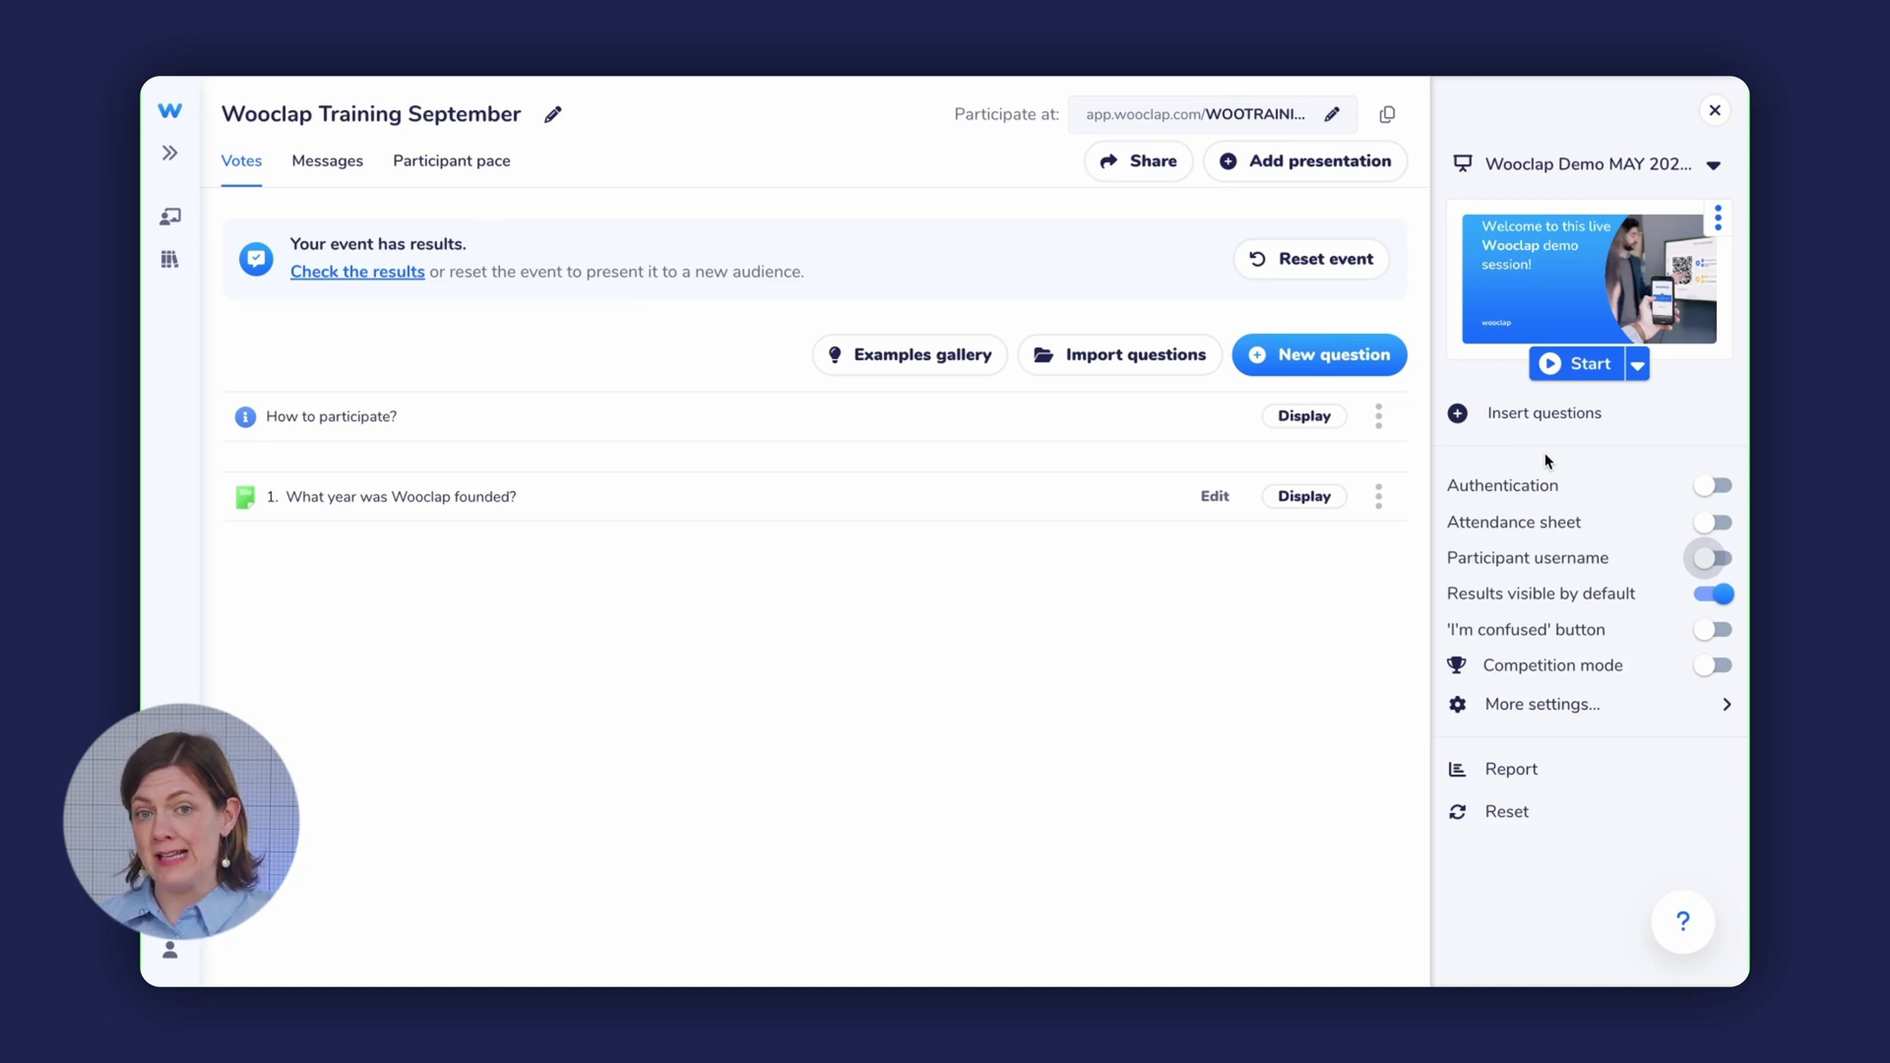
# - Review the report's Full presentation, Questions, Participants (5) and Grid views, then leave the report
pyautogui.click(1511, 770)
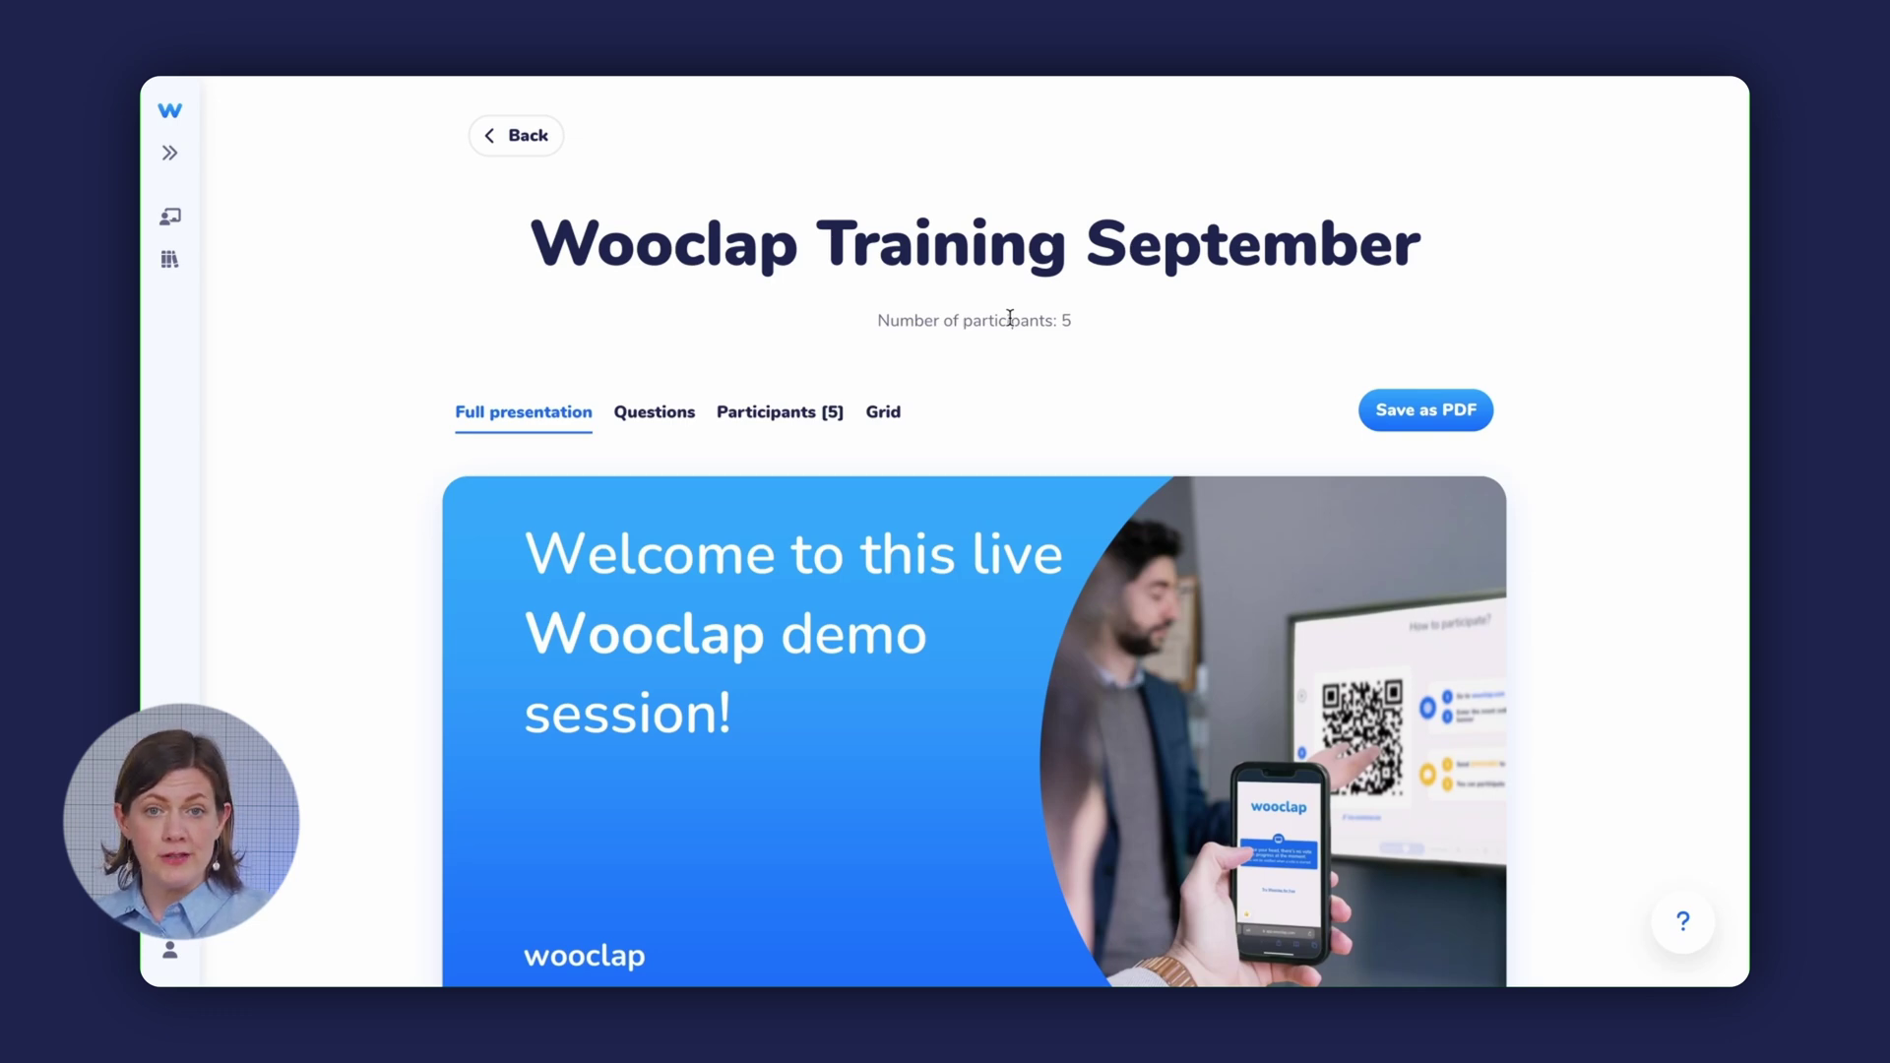
pyautogui.scroll(-8, 994, 477)
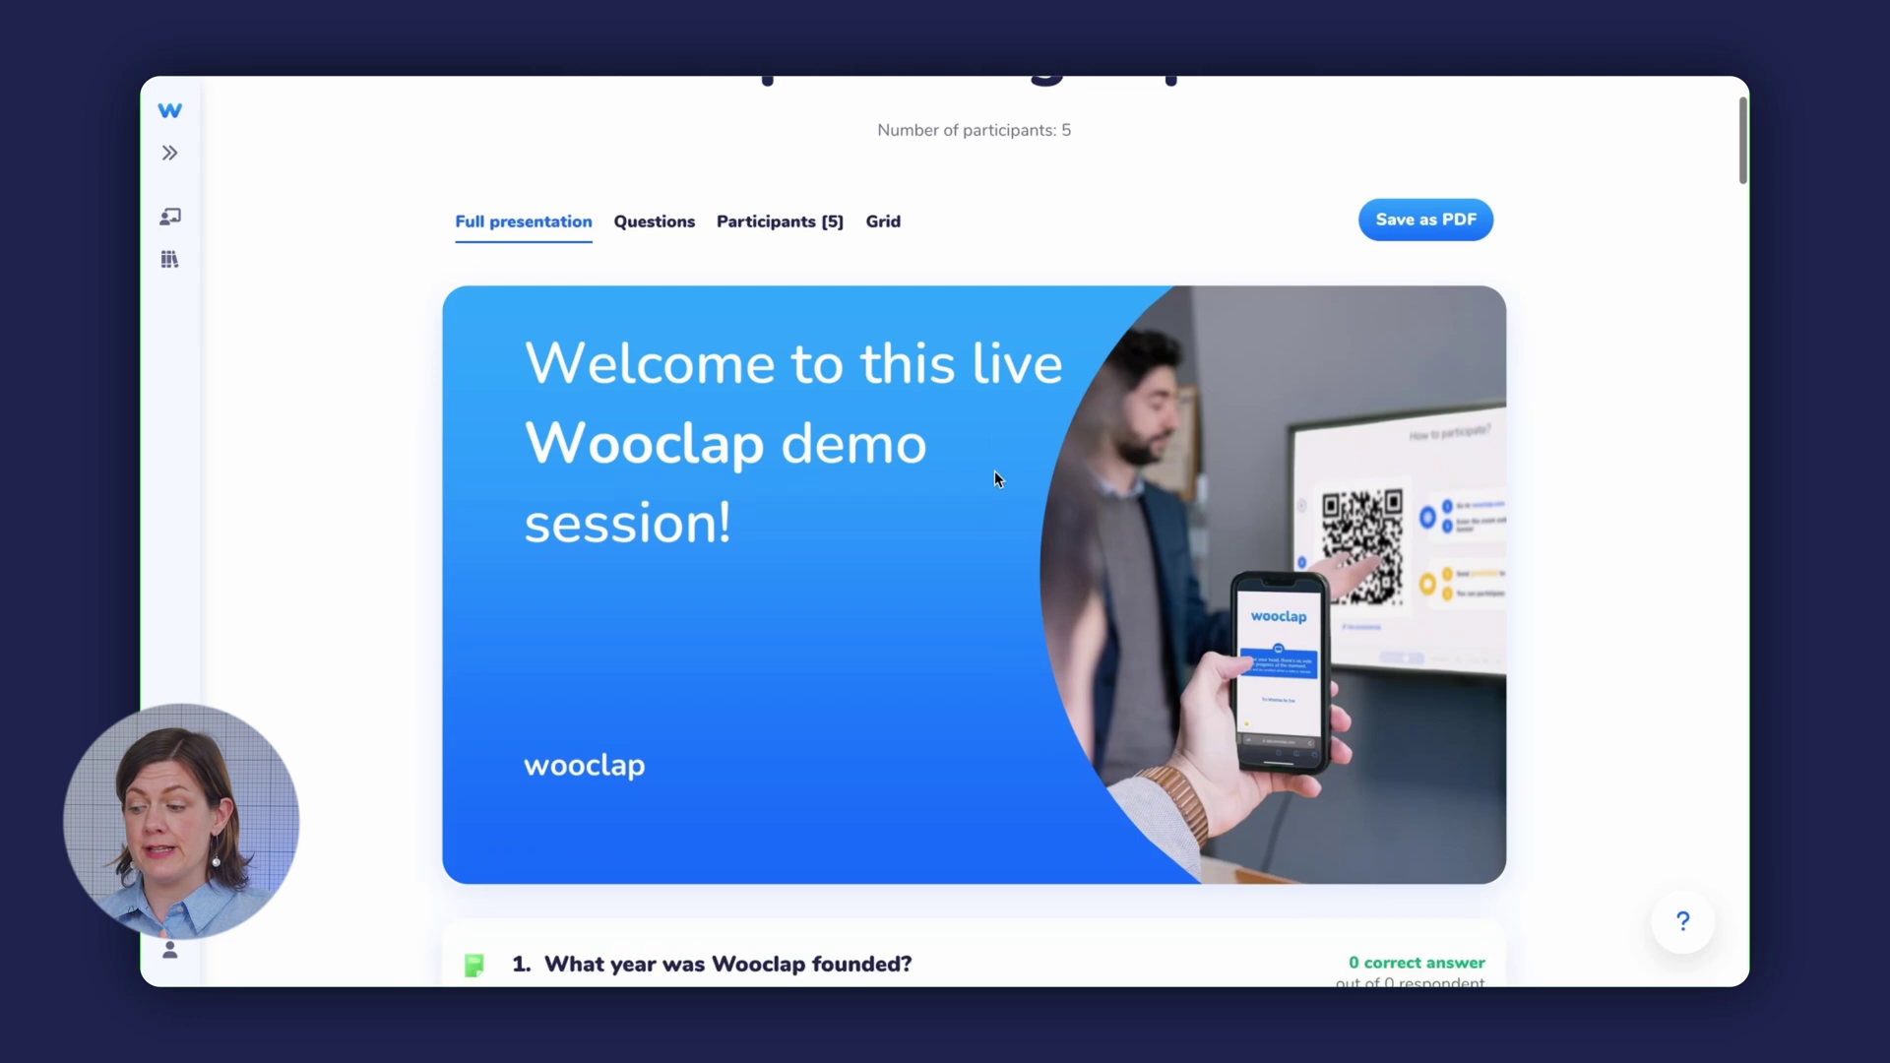
pyautogui.scroll(8, 994, 476)
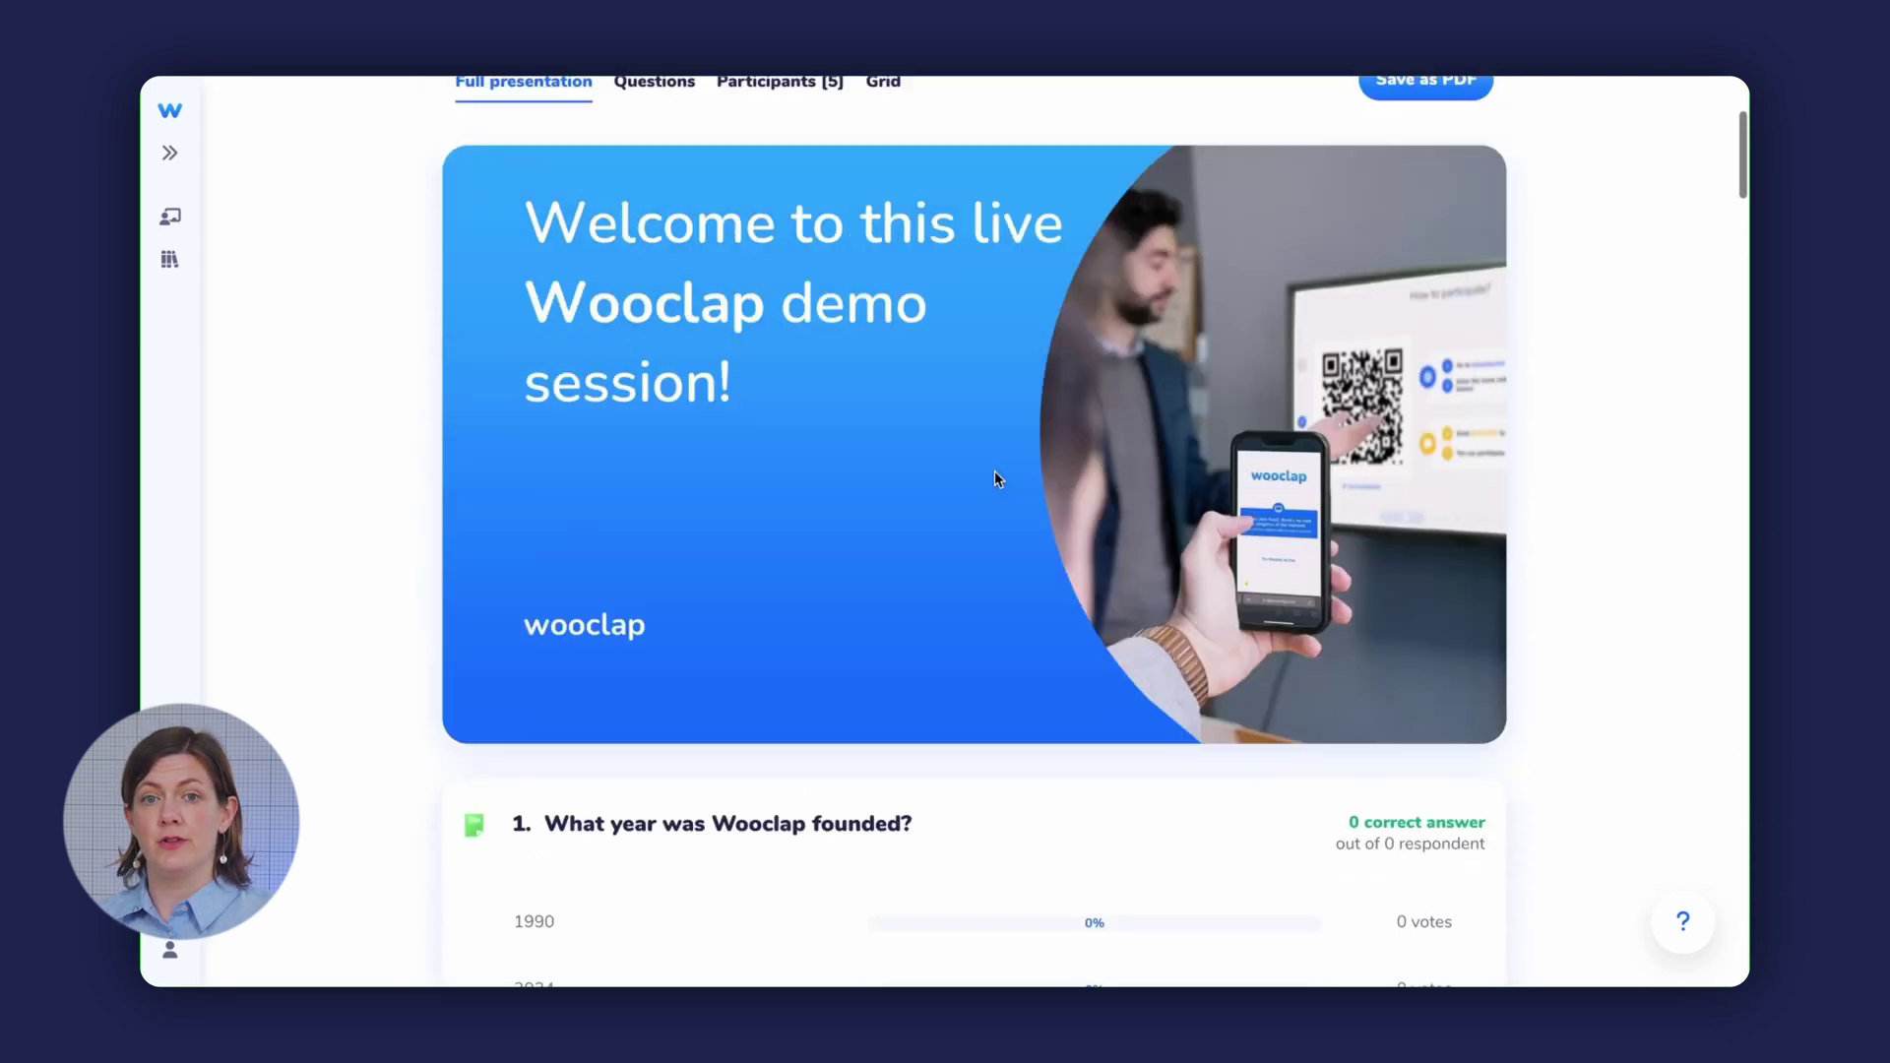
pyautogui.click(658, 320)
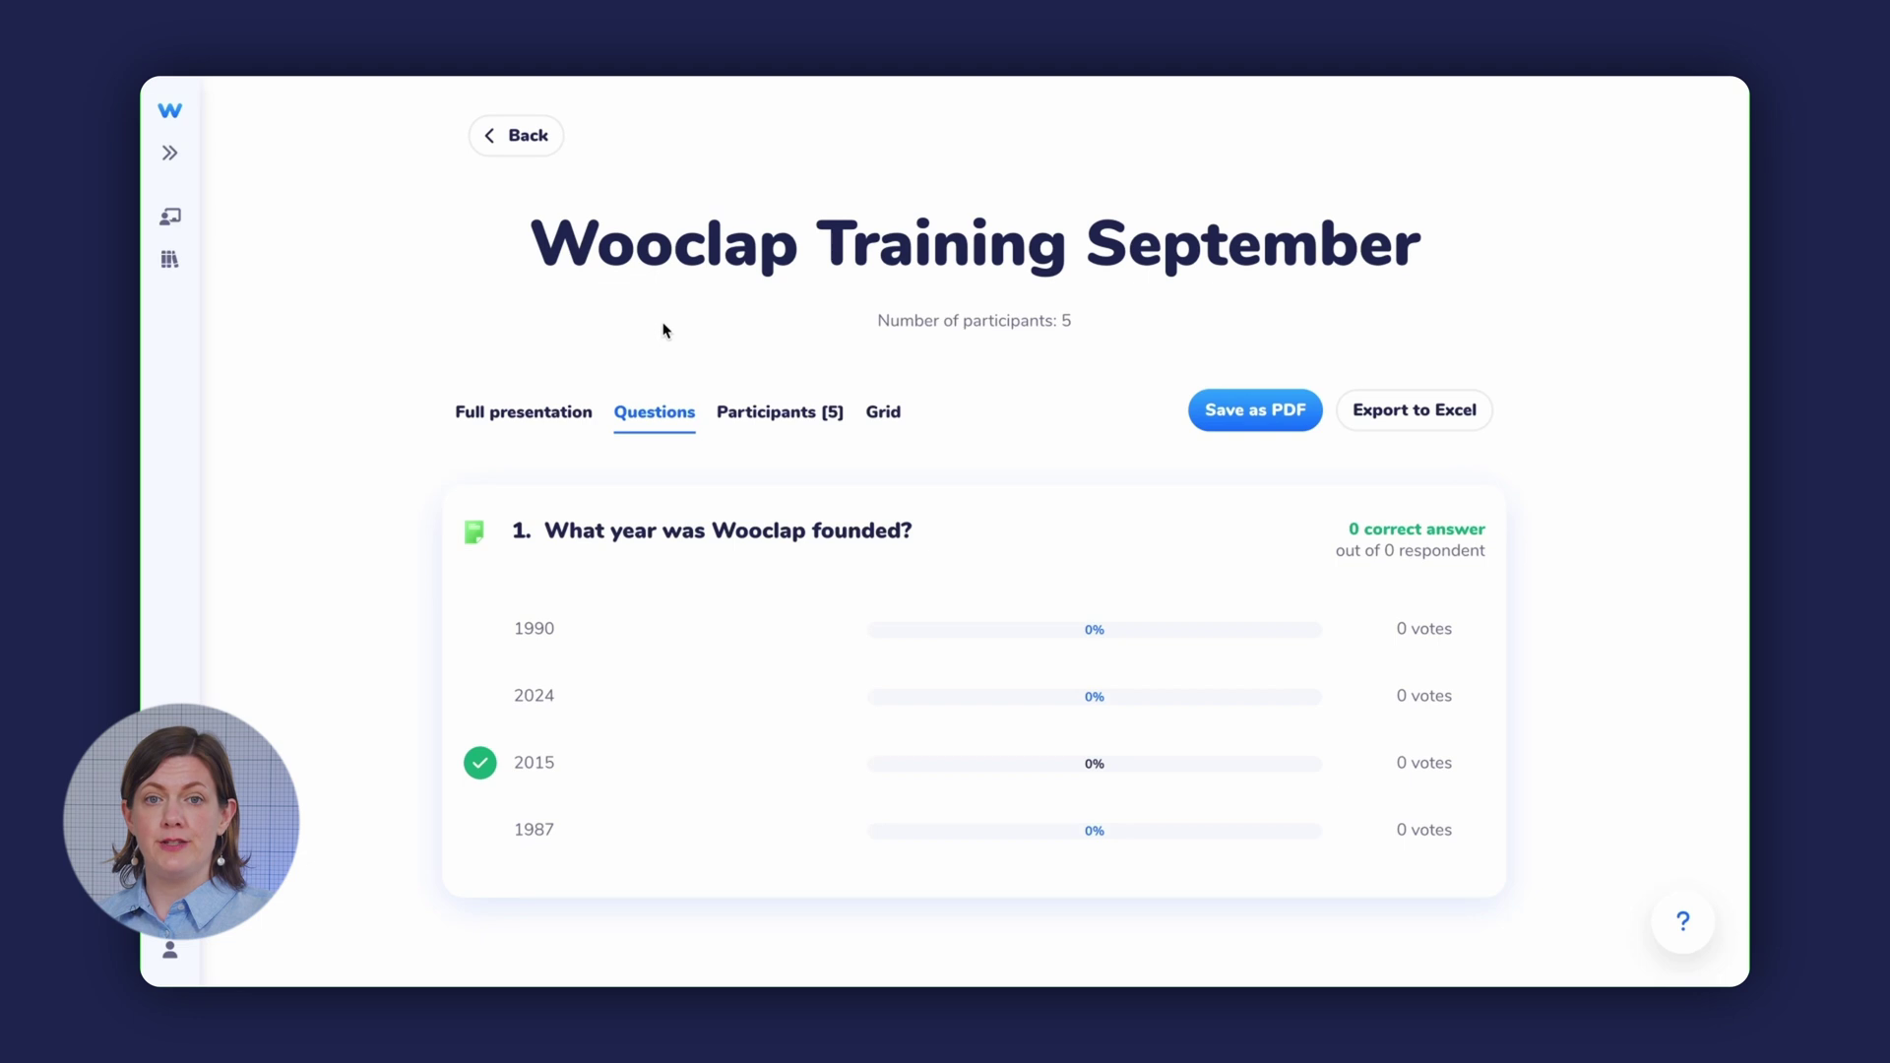
pyautogui.click(772, 418)
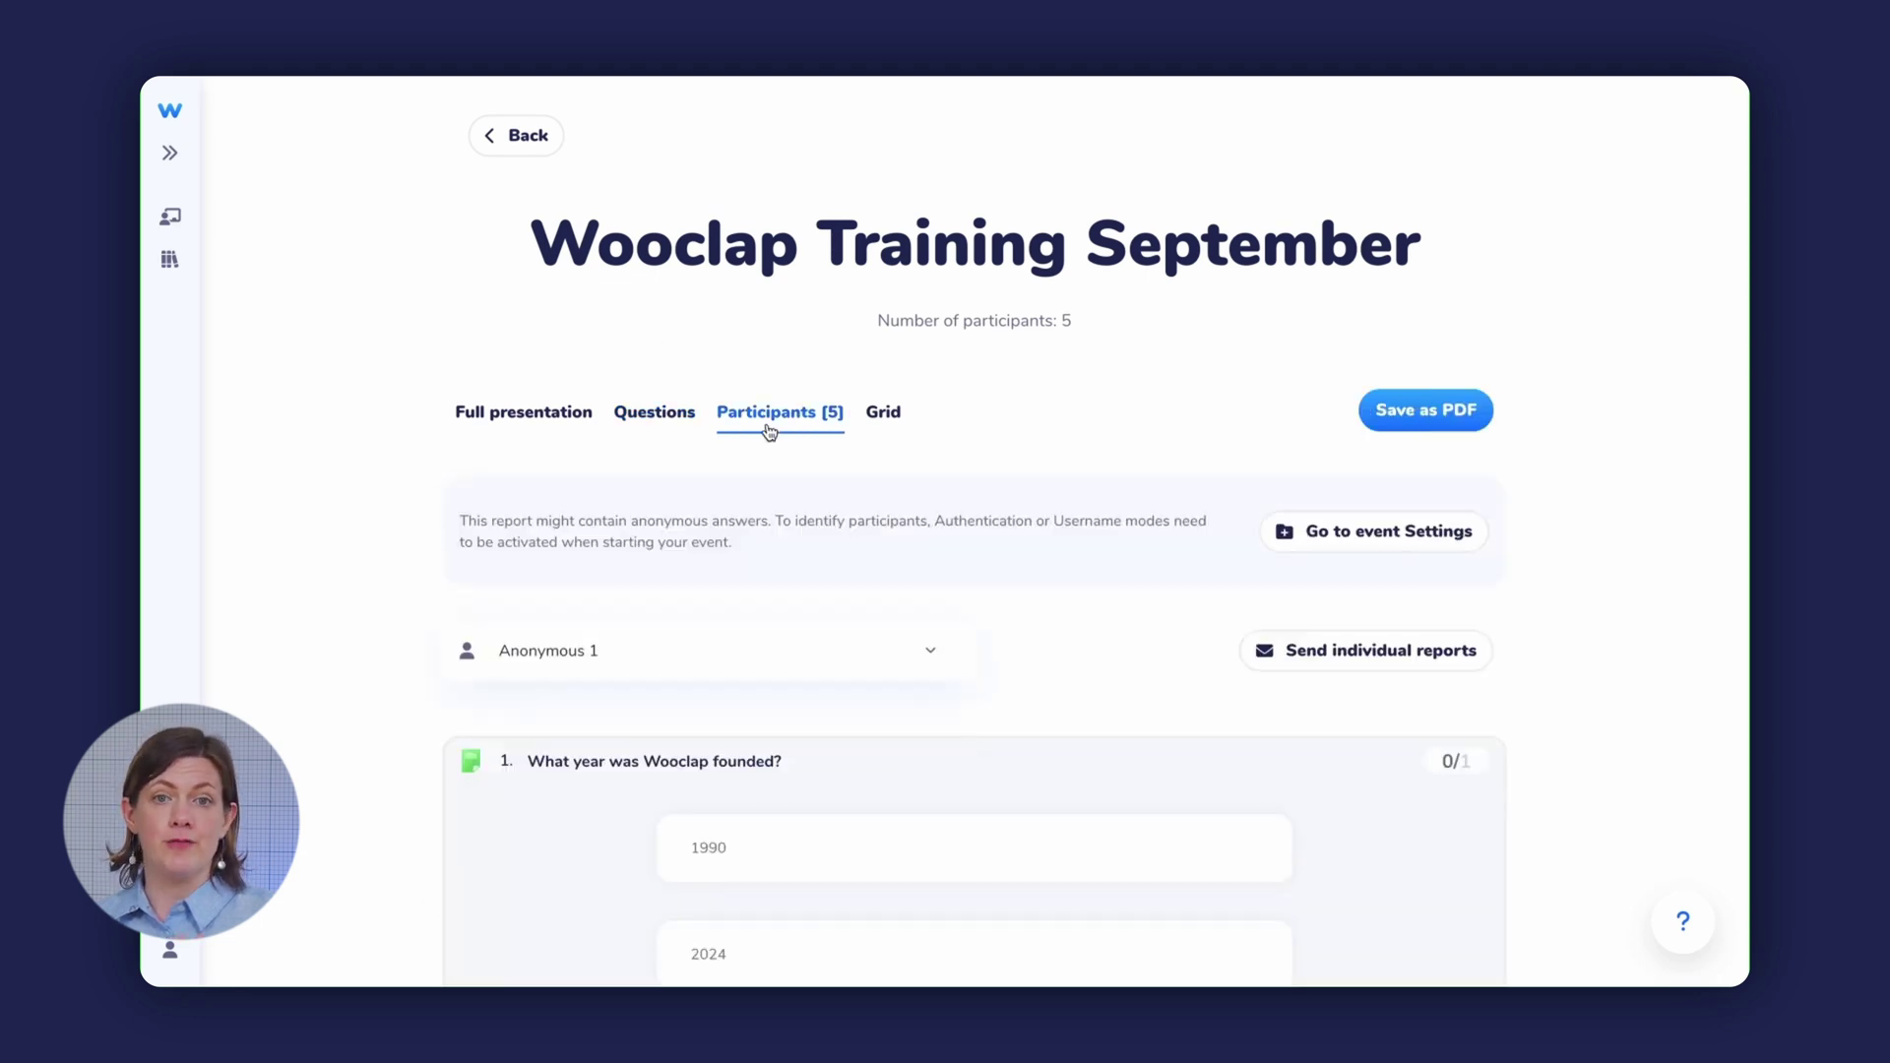
pyautogui.click(889, 410)
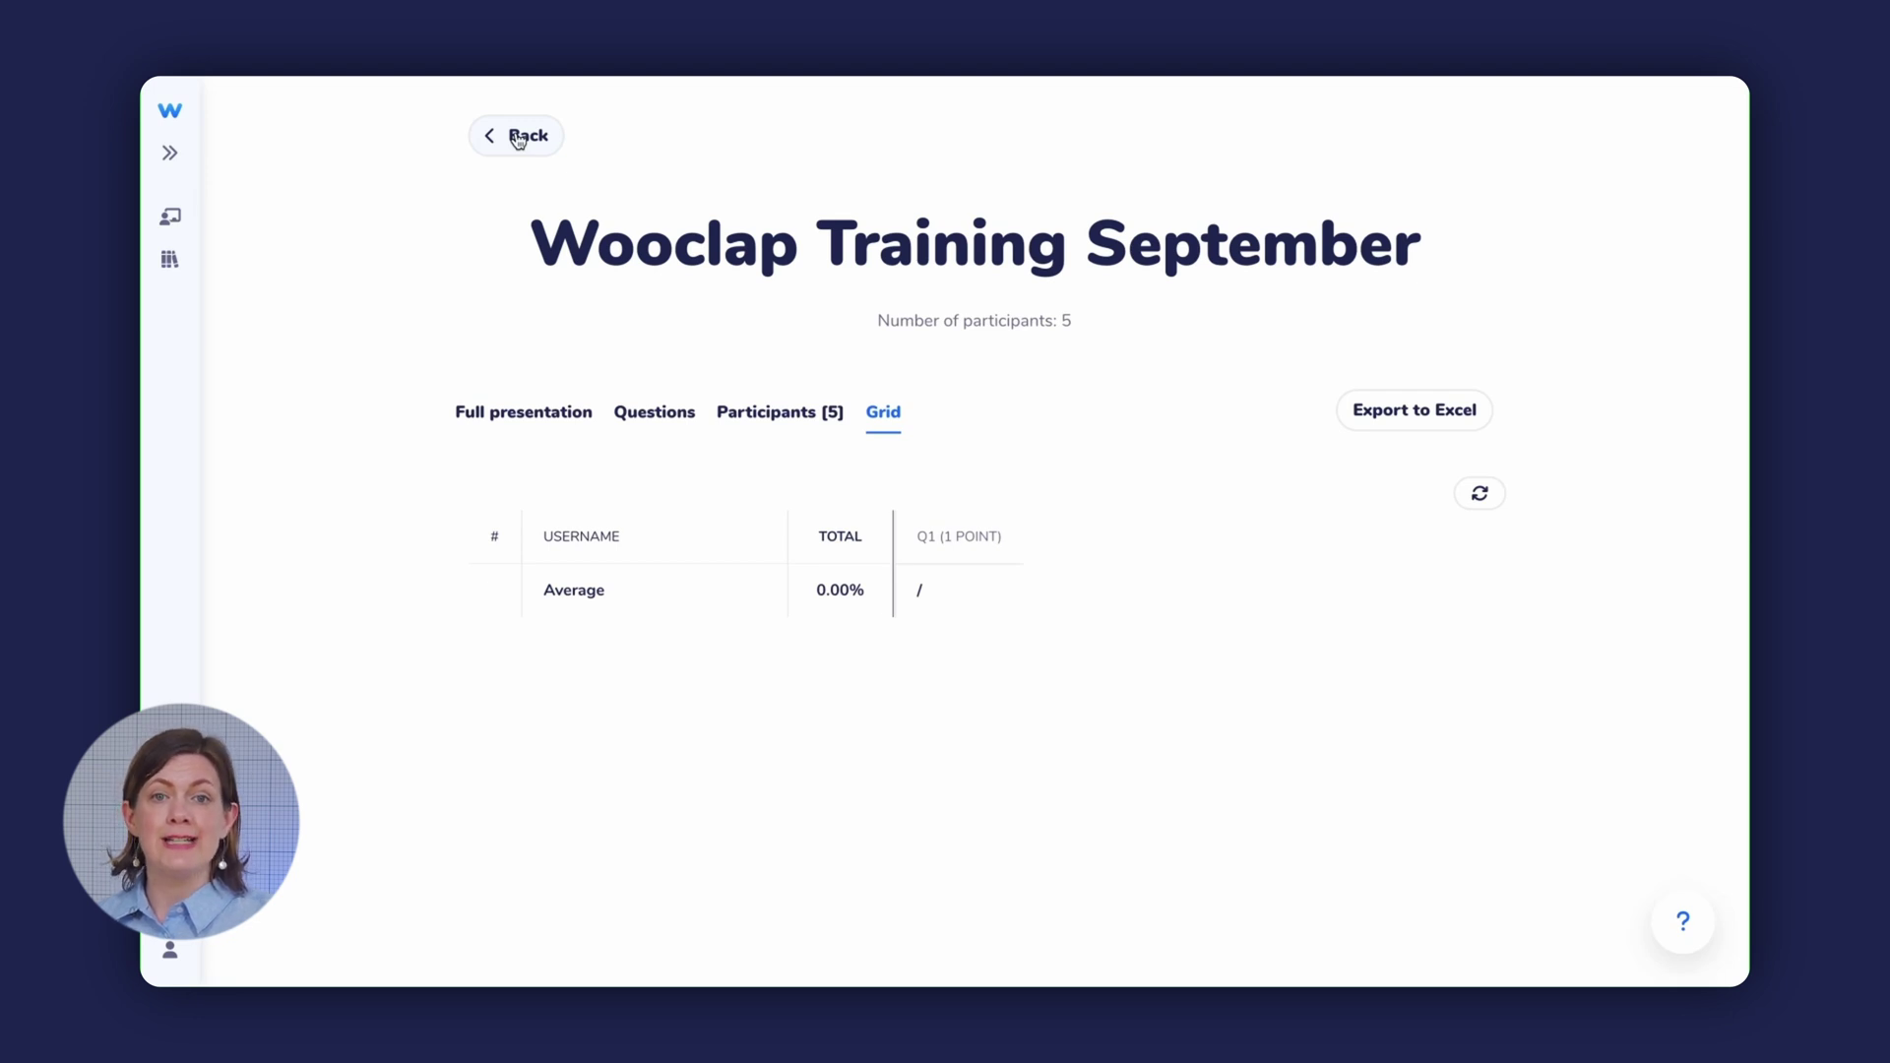
pyautogui.click(518, 139)
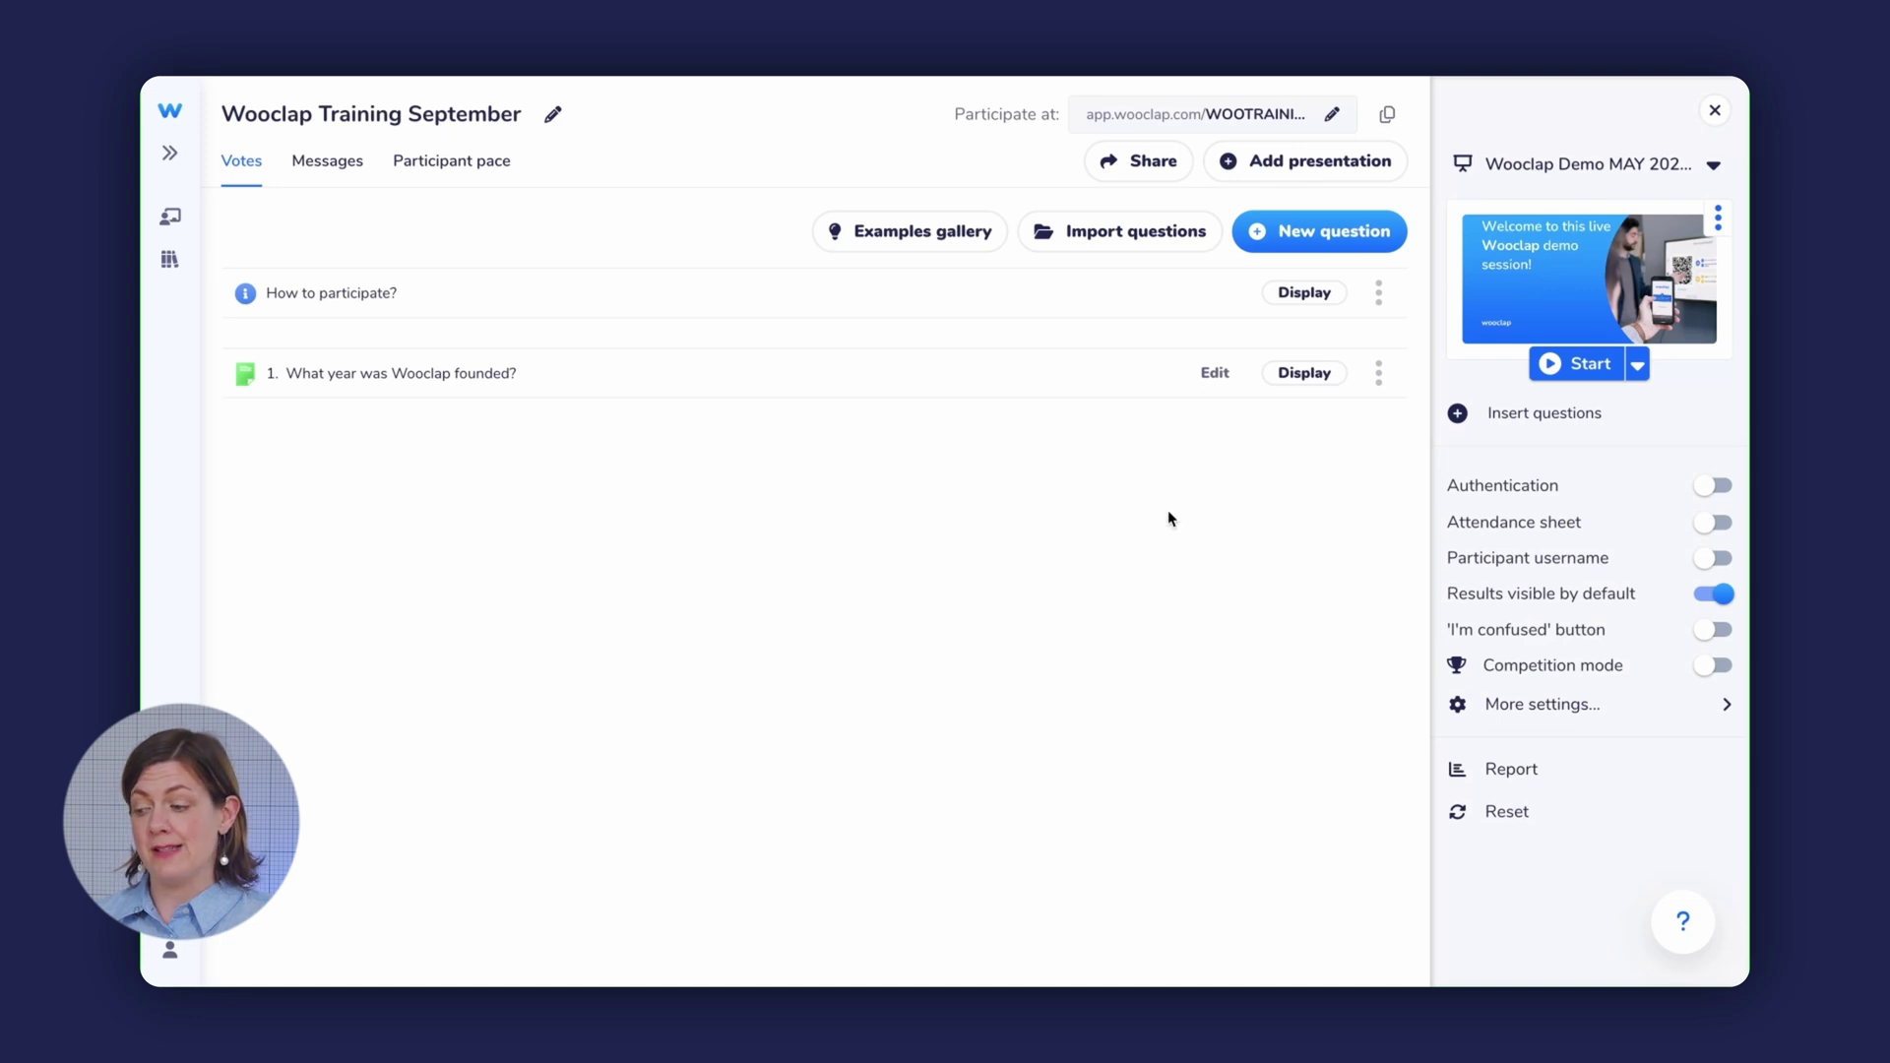
# - Switch on the Attendance sheet setting for the event's participants
pyautogui.click(1713, 522)
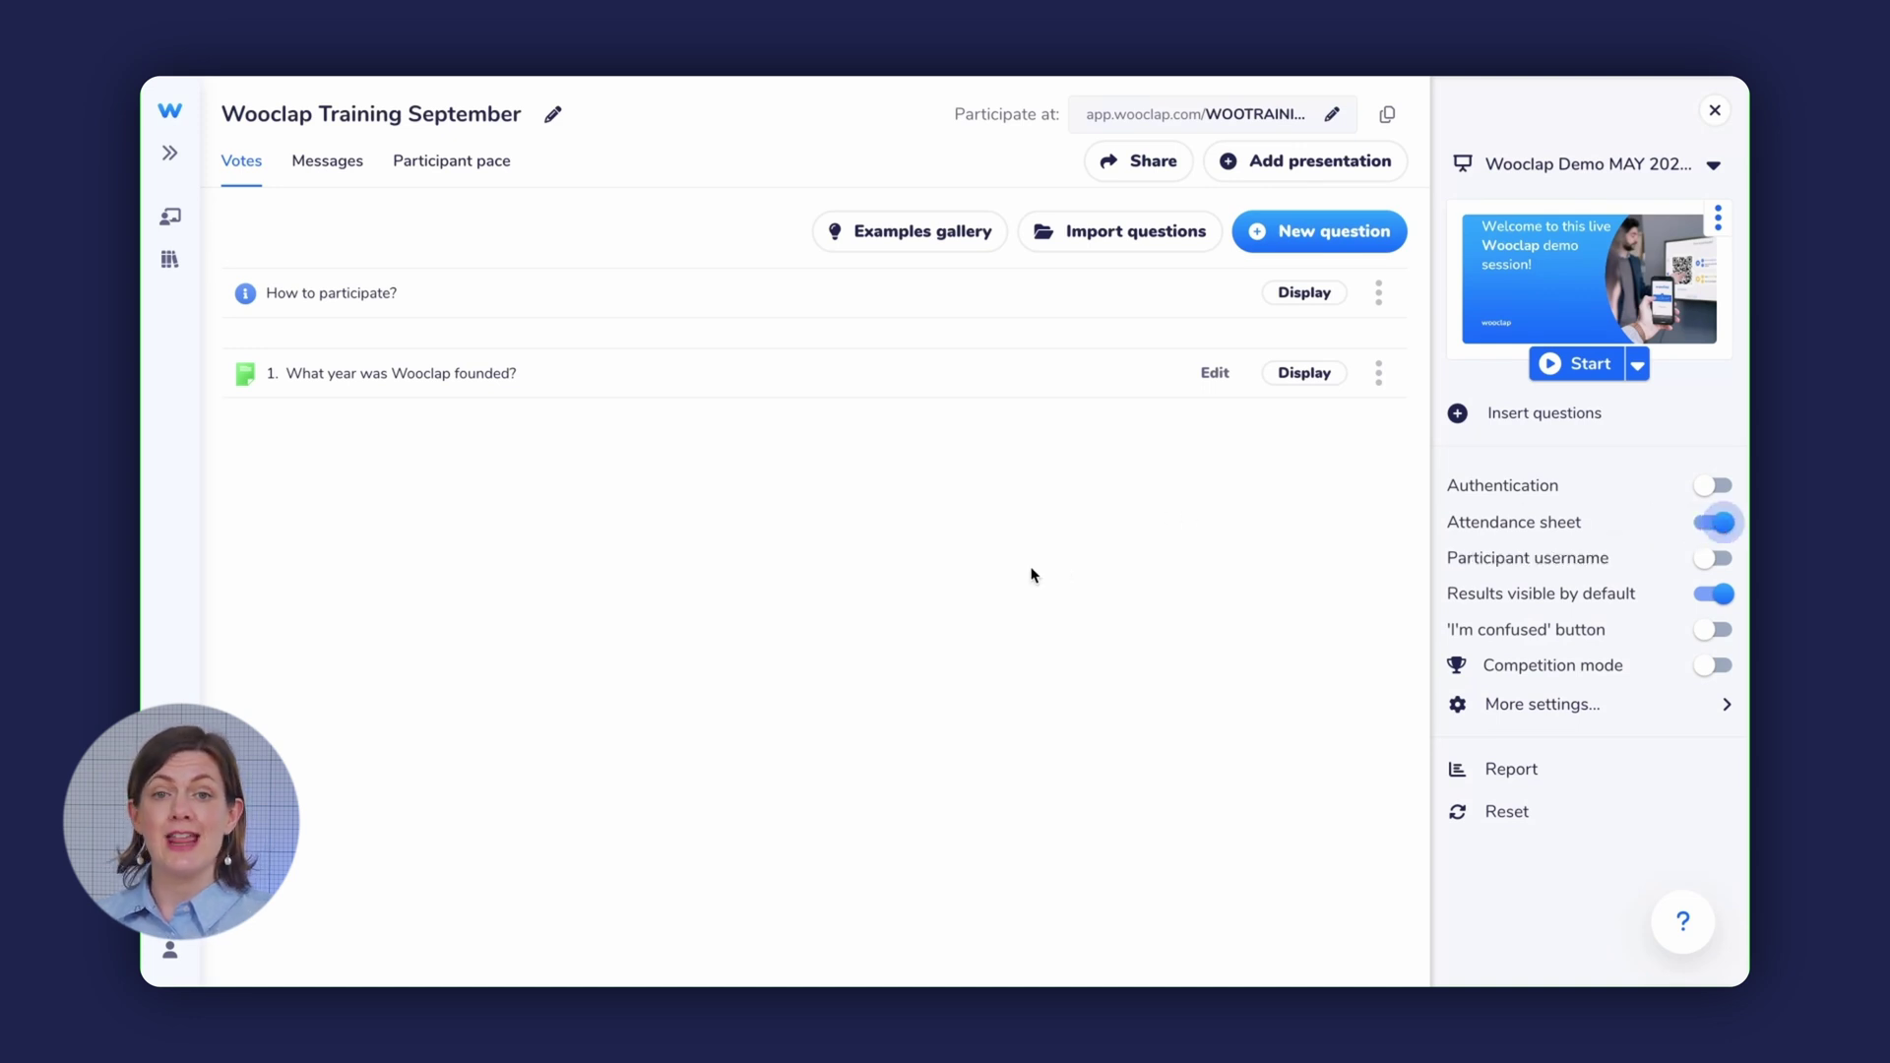